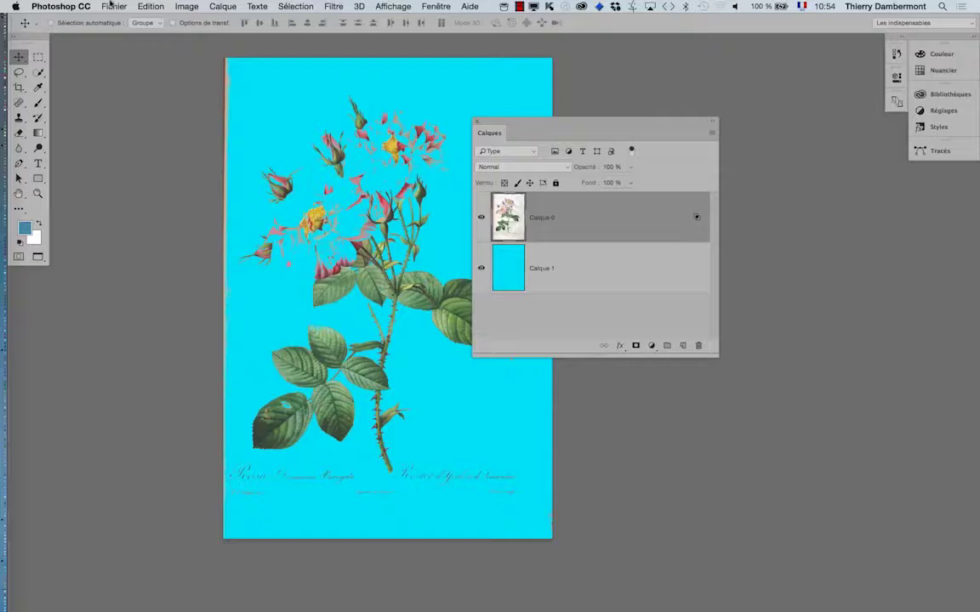
Step: Save the document in Photoshop format as 'Botanical - Flower - Les Roses 24.psd'
{"action": "left_click", "coordinate": [111, 6]}
{"action": "left_click", "coordinate": [138, 121]}
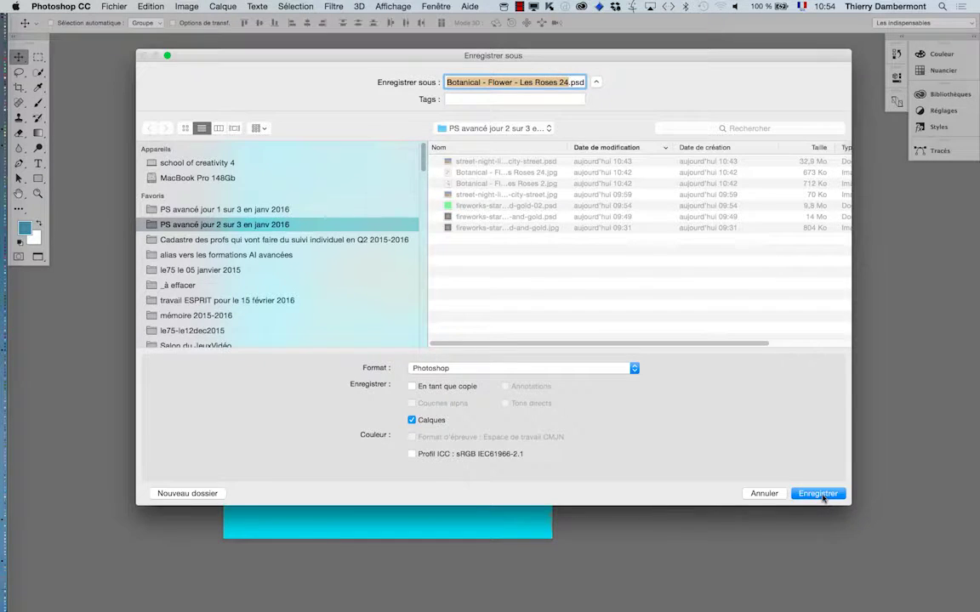
{"action": "left_click", "coordinate": [821, 497]}
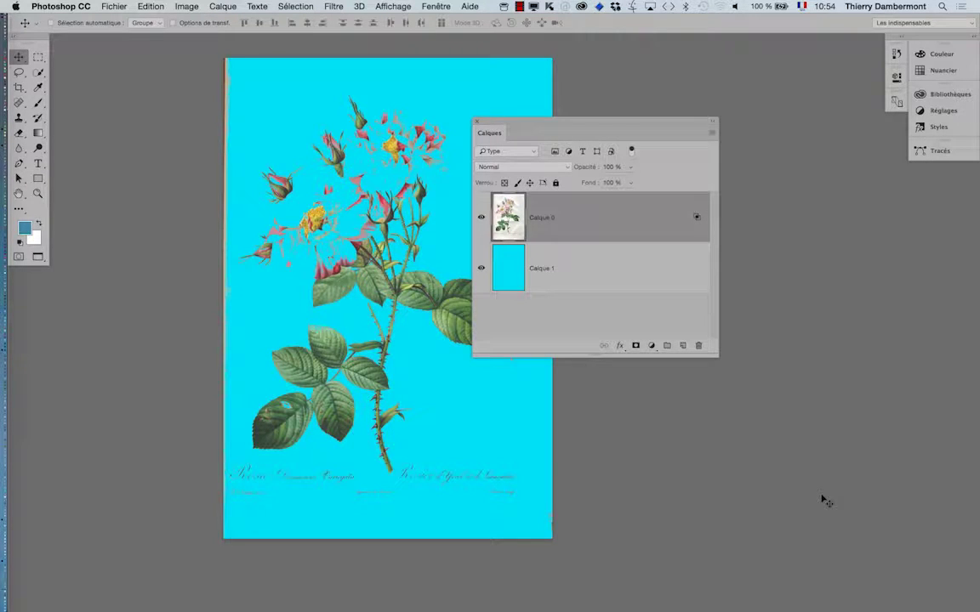
{"action": "left_click_drag", "start_coordinate": [547, 129], "coordinate": [613, 122]}
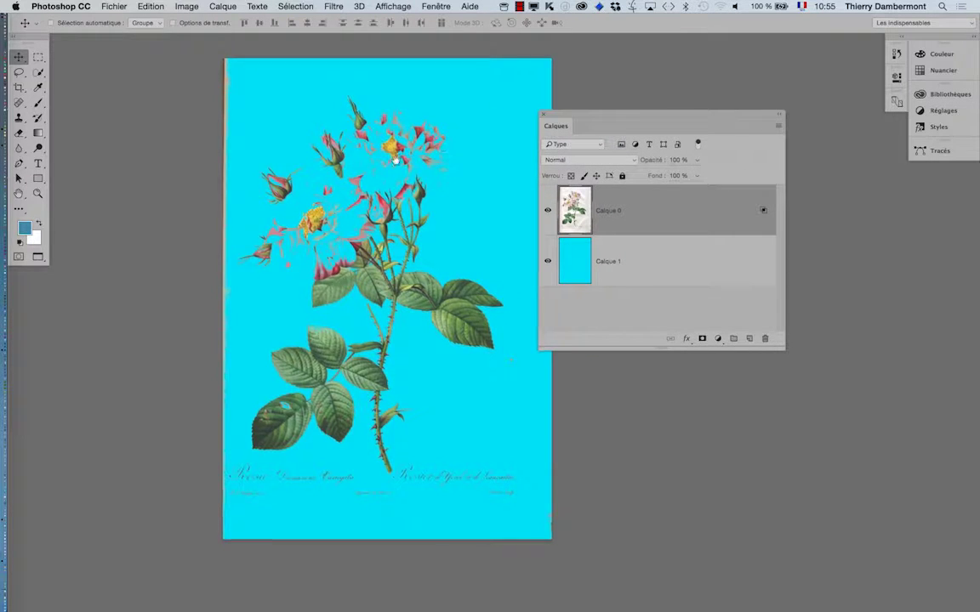
{"action": "left_click_drag", "start_coordinate": [395, 160], "coordinate": [282, 146]}
{"action": "left_click_drag", "start_coordinate": [598, 120], "coordinate": [547, 111]}
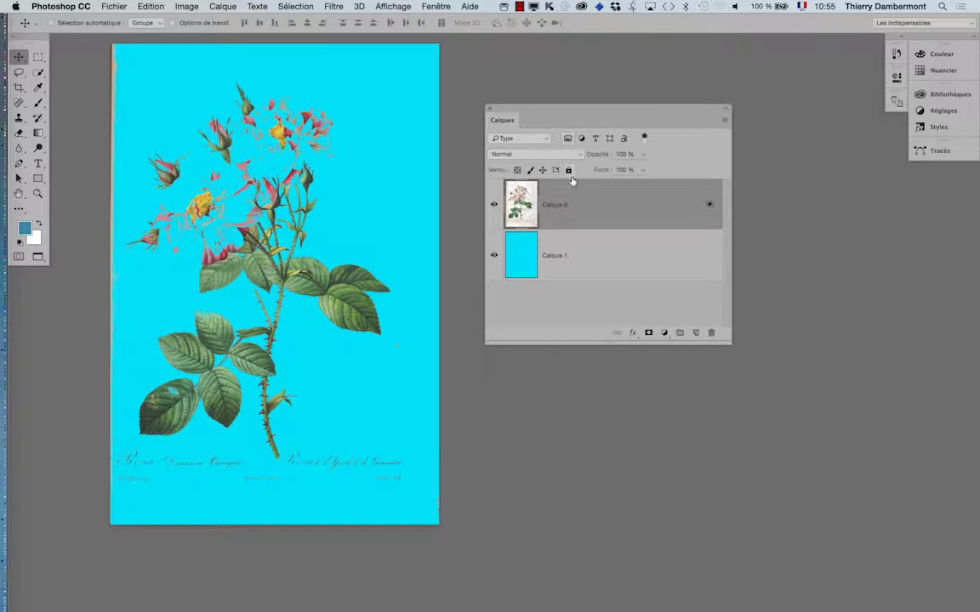
{"action": "left_click_drag", "start_coordinate": [570, 117], "coordinate": [602, 109]}
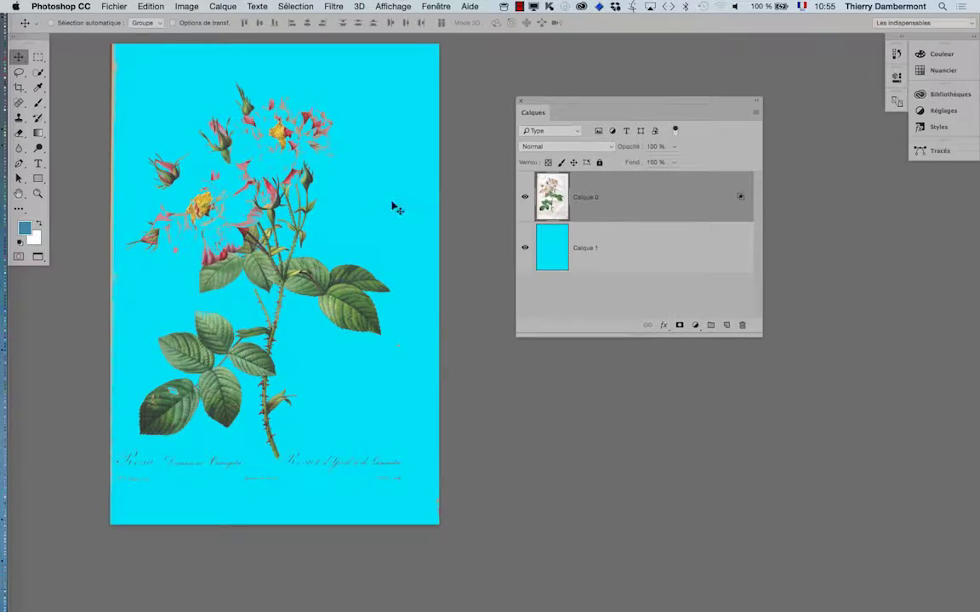
{"action": "left_click", "coordinate": [218, 201], "text": "ctrl"}
{"action": "scroll", "coordinate": [316, 417], "scroll_direction": "down", "scroll_amount": 3}
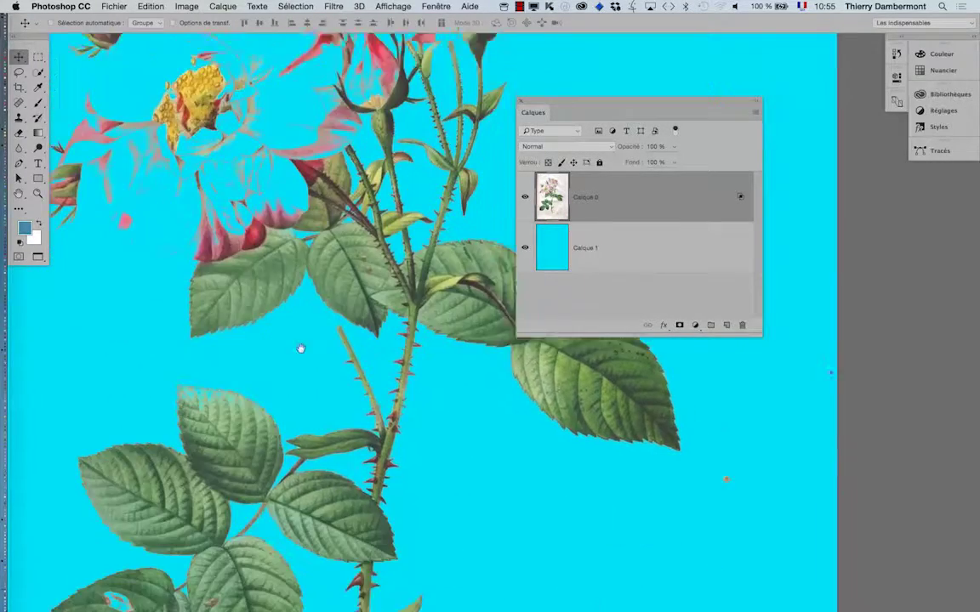
{"action": "scroll", "coordinate": [299, 343], "scroll_direction": "down", "scroll_amount": 2}
{"action": "scroll", "coordinate": [246, 343], "scroll_direction": "up", "scroll_amount": 3}
{"action": "scroll", "coordinate": [182, 295], "scroll_direction": "up", "scroll_amount": 3}
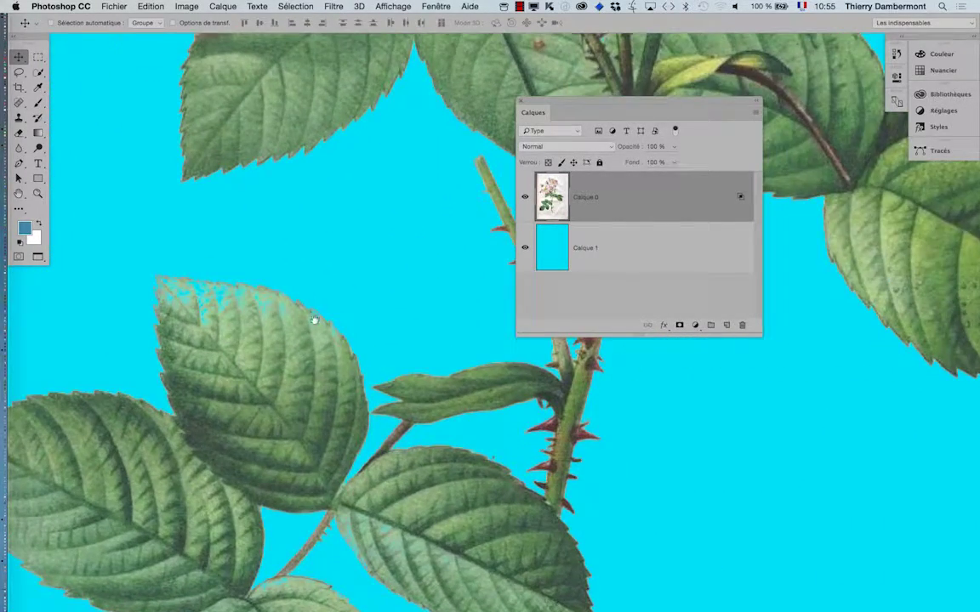
{"action": "scroll", "coordinate": [314, 320], "scroll_direction": "down", "scroll_amount": 5}
{"action": "scroll", "coordinate": [310, 160], "scroll_direction": "down", "scroll_amount": 4}
{"action": "scroll", "coordinate": [92, 437], "scroll_direction": "down", "scroll_amount": 3}
{"action": "scroll", "coordinate": [154, 432], "scroll_direction": "down", "scroll_amount": 2}
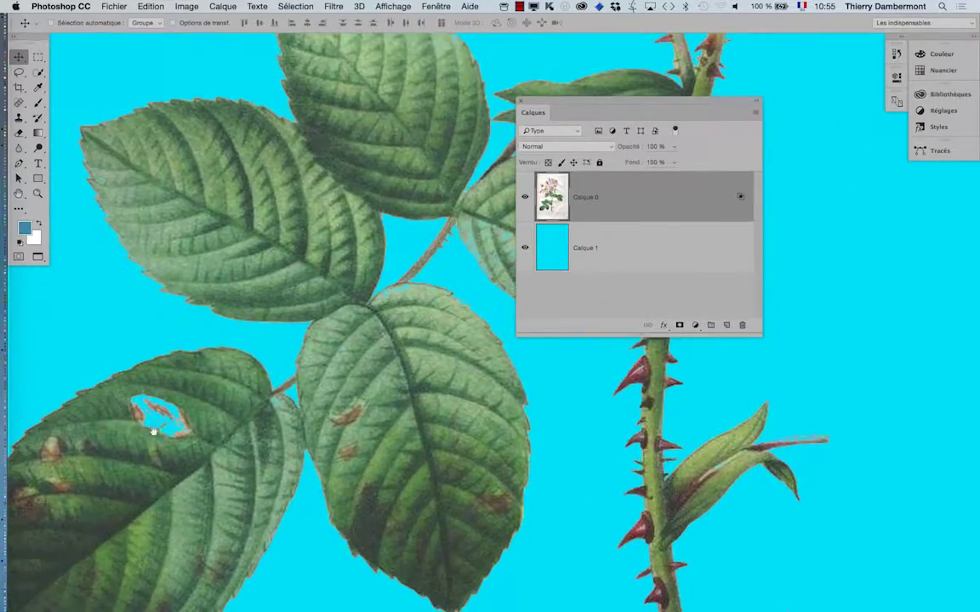
{"action": "scroll", "coordinate": [280, 426], "scroll_direction": "right", "scroll_amount": 5}
{"action": "scroll", "coordinate": [280, 426], "scroll_direction": "down", "scroll_amount": 2}
{"action": "scroll", "coordinate": [295, 408], "scroll_direction": "right", "scroll_amount": 2}
{"action": "scroll", "coordinate": [295, 408], "scroll_direction": "up", "scroll_amount": 2}
{"action": "scroll", "coordinate": [258, 551], "scroll_direction": "up", "scroll_amount": 2}
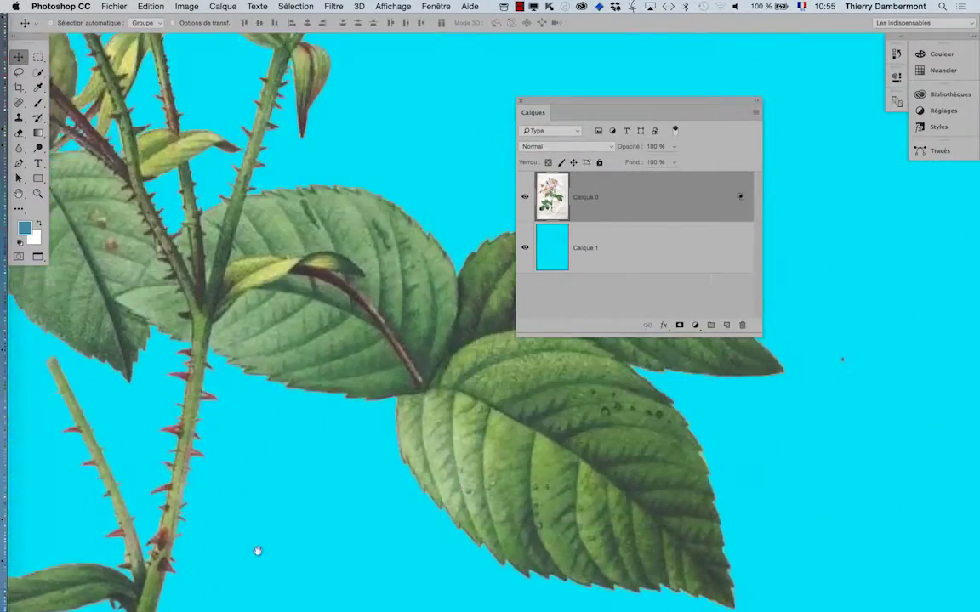
{"action": "scroll", "coordinate": [257, 551], "scroll_direction": "up", "scroll_amount": 3}
{"action": "scroll", "coordinate": [441, 574], "scroll_direction": "up", "scroll_amount": 3}
{"action": "scroll", "coordinate": [399, 510], "scroll_direction": "up", "scroll_amount": 4}
{"action": "scroll", "coordinate": [394, 498], "scroll_direction": "up", "scroll_amount": 2}
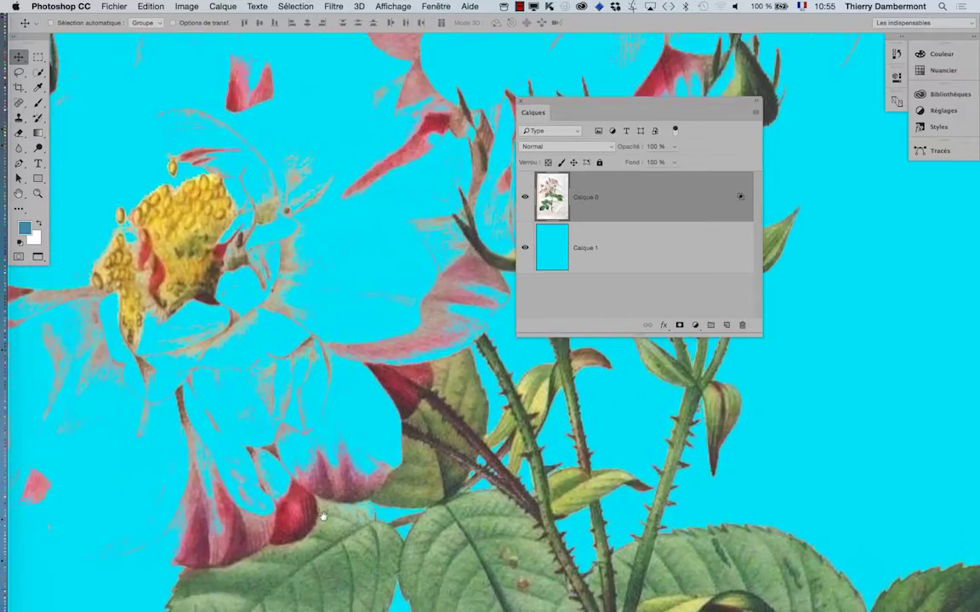
{"action": "scroll", "coordinate": [322, 515], "scroll_direction": "up", "scroll_amount": 3}
{"action": "scroll", "coordinate": [315, 460], "scroll_direction": "left", "scroll_amount": 3}
{"action": "scroll", "coordinate": [310, 425], "scroll_direction": "up", "scroll_amount": 2}
{"action": "scroll", "coordinate": [306, 389], "scroll_direction": "up", "scroll_amount": 2}
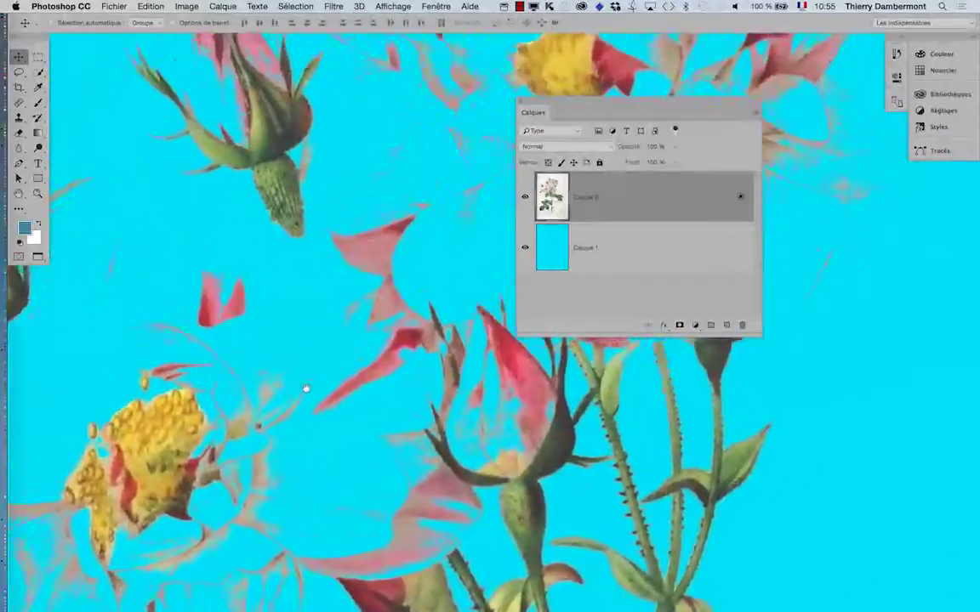
{"action": "scroll", "coordinate": [269, 466], "scroll_direction": "up", "scroll_amount": 3}
{"action": "scroll", "coordinate": [258, 421], "scroll_direction": "right", "scroll_amount": 2}
{"action": "scroll", "coordinate": [334, 367], "scroll_direction": "up", "scroll_amount": 3}
{"action": "scroll", "coordinate": [276, 433], "scroll_direction": "right", "scroll_amount": 2}
{"action": "scroll", "coordinate": [276, 433], "scroll_direction": "up", "scroll_amount": 3}
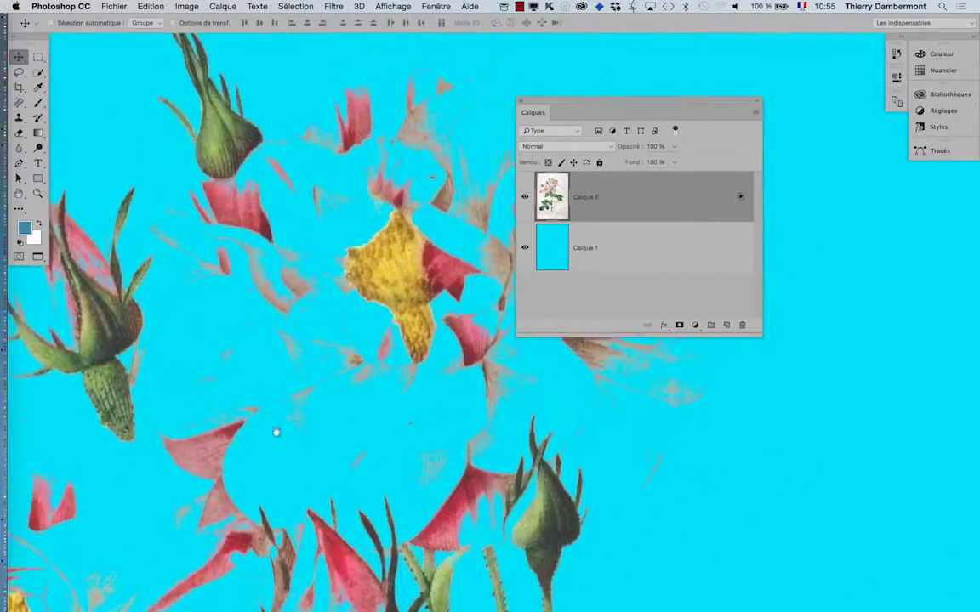
{"action": "scroll", "coordinate": [276, 433], "scroll_direction": "down", "scroll_amount": 3}
{"action": "scroll", "coordinate": [299, 378], "scroll_direction": "up", "scroll_amount": 2}
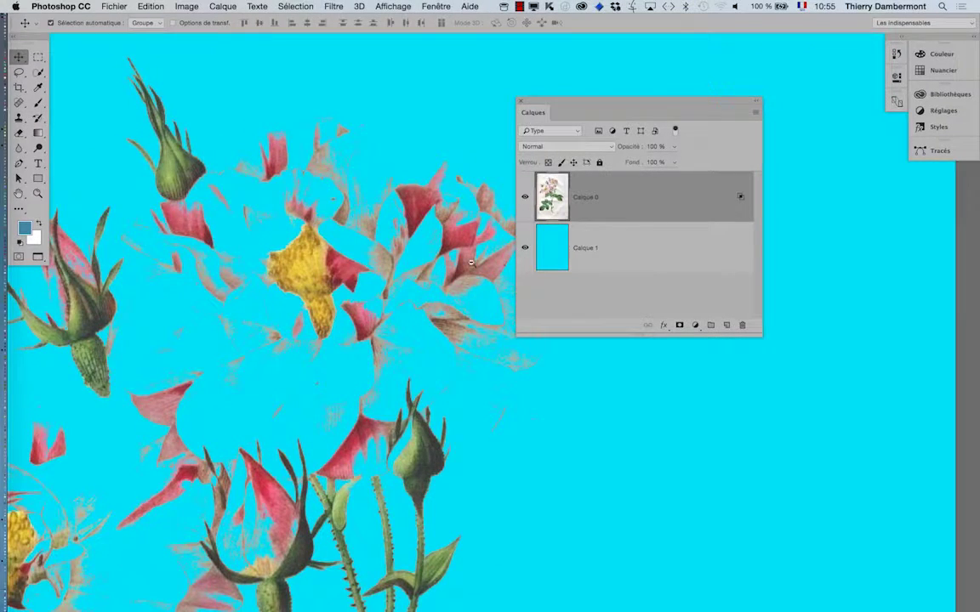
{"action": "scroll", "coordinate": [471, 262], "scroll_direction": "down", "scroll_amount": 3}
{"action": "scroll", "coordinate": [471, 262], "scroll_direction": "down", "scroll_amount": 3}
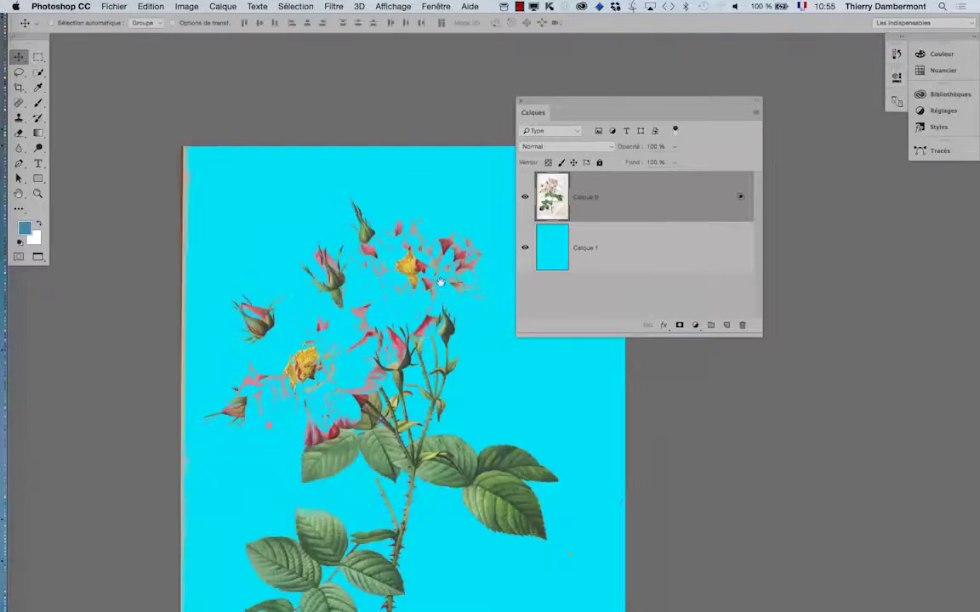
Step: Duplicate Calque 0 and rename the copy 'référence visuelle'
{"action": "left_click_drag", "start_coordinate": [555, 102], "coordinate": [675, 82]}
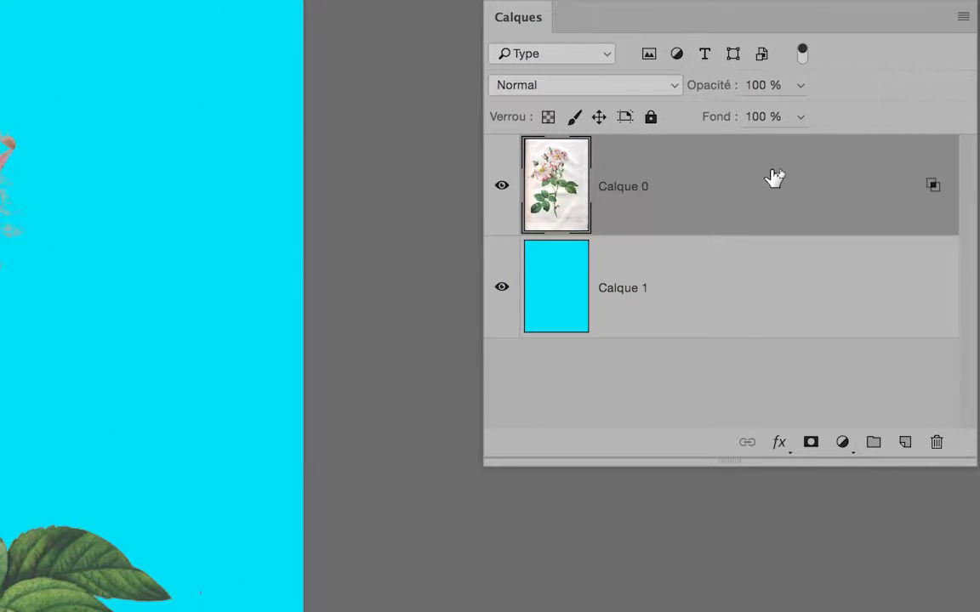
{"action": "left_click_drag", "start_coordinate": [774, 177], "coordinate": [855, 334]}
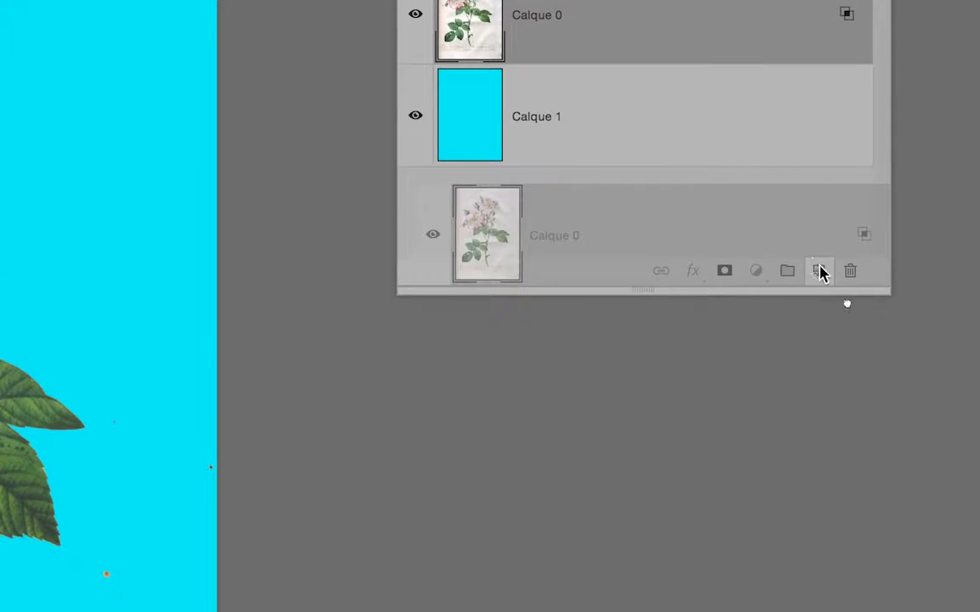
{"action": "left_click_drag", "start_coordinate": [820, 272], "coordinate": [820, 270]}
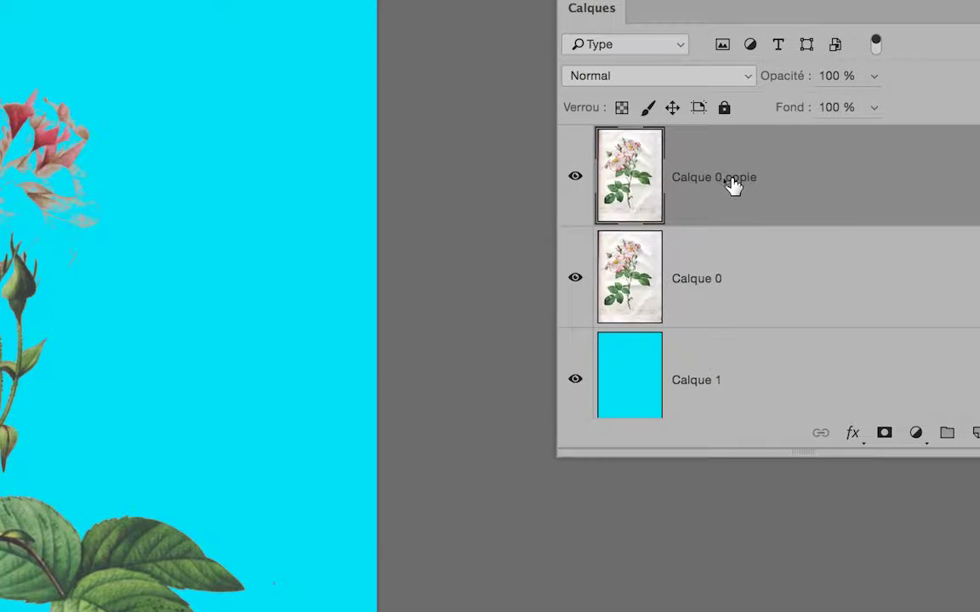
{"action": "double_click", "coordinate": [732, 186]}
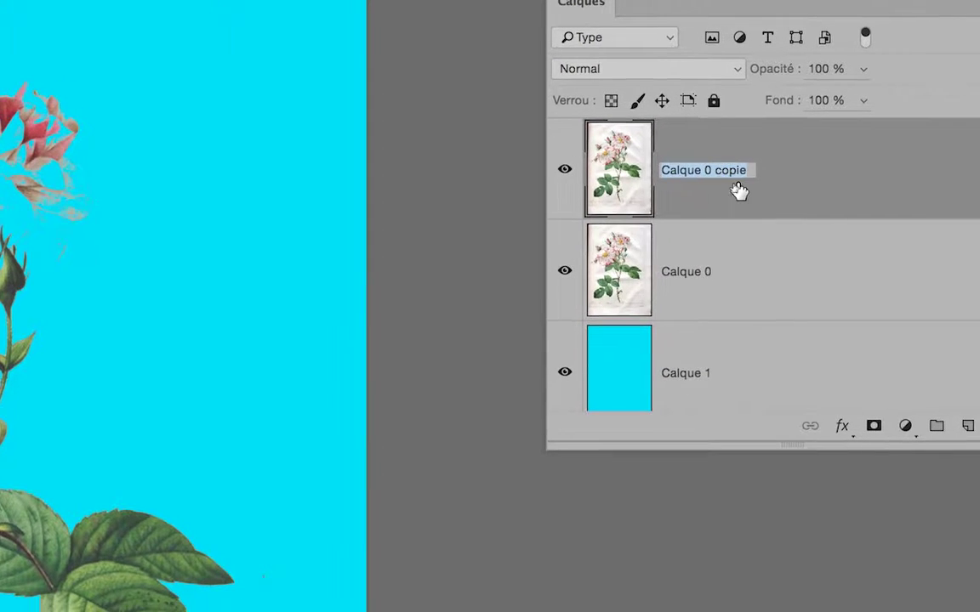
{"action": "type", "text": "ref"}
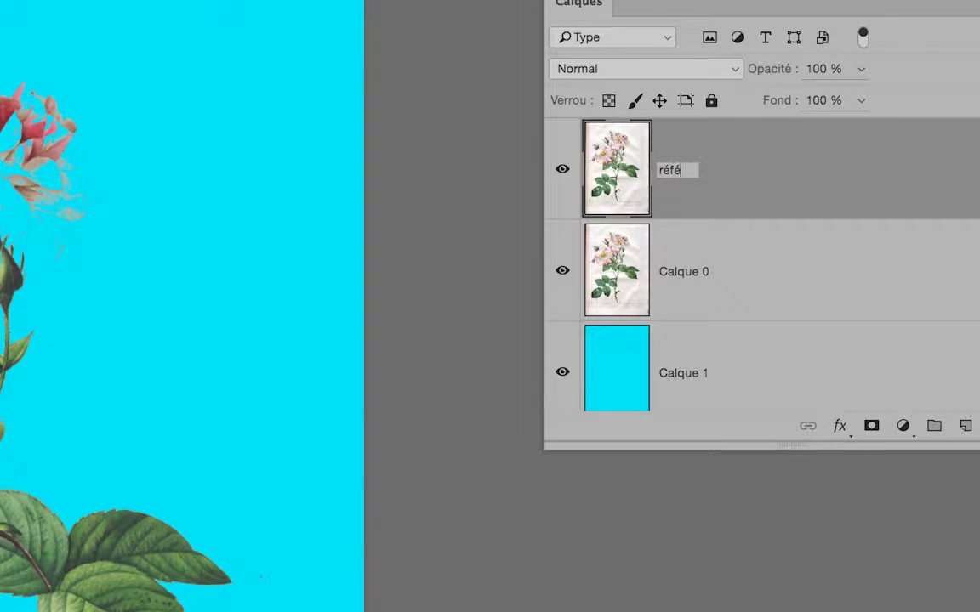
{"action": "type", "text": "nce vusell"}
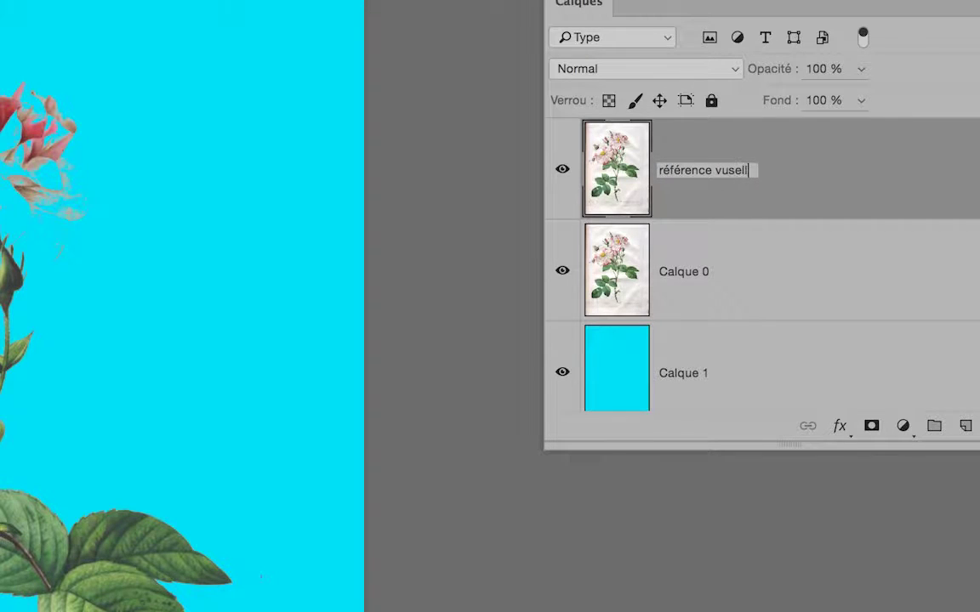
{"action": "key", "text": "BackSpace"}
{"action": "key", "text": "BackSpace"}
{"action": "key", "text": "BackSpace"}
{"action": "key", "text": "BackSpace"}
{"action": "key", "text": "BackSpace"}
{"action": "type", "text": "uelle"}
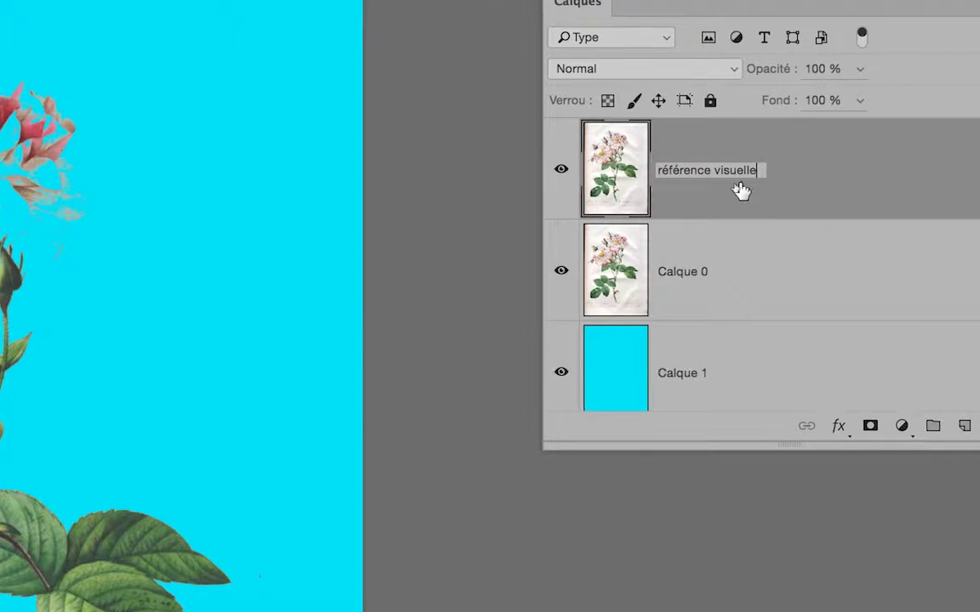
{"action": "key", "text": "Return"}
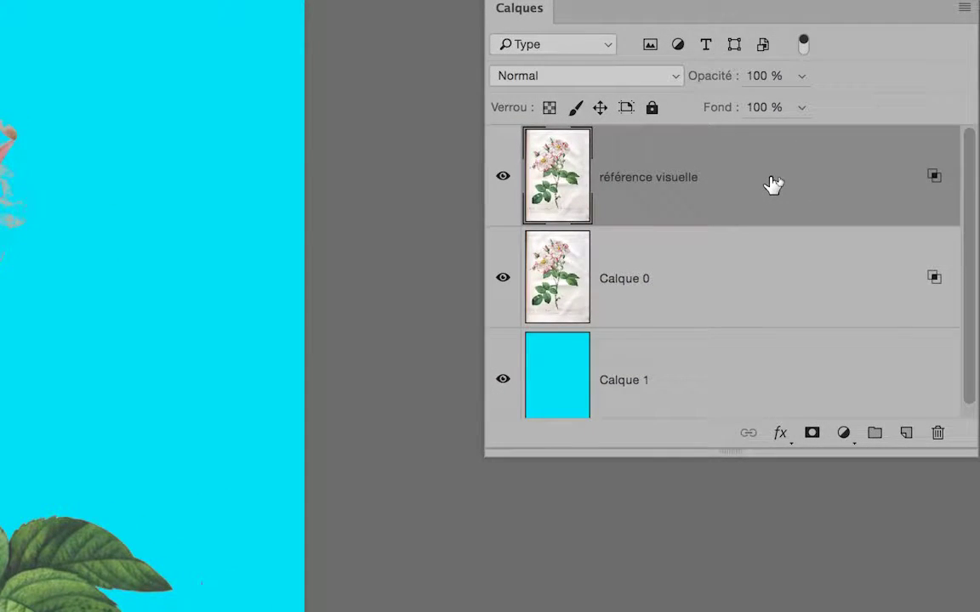
Step: Reset référence visuelle's Ce calque blend range to 0–255 so the whole rose print shows
{"action": "double_click", "coordinate": [772, 184]}
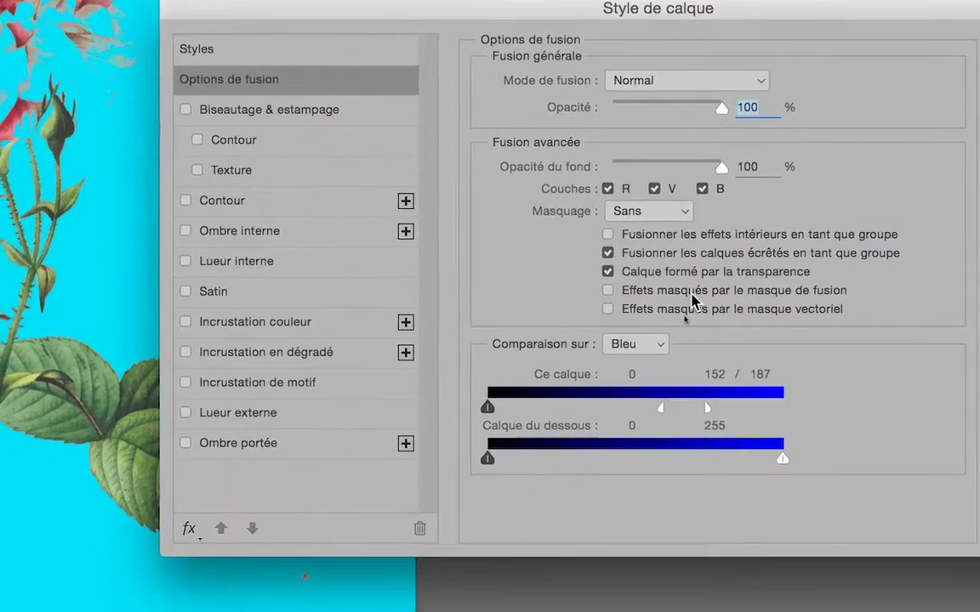
{"action": "left_click_drag", "start_coordinate": [693, 313], "coordinate": [747, 315]}
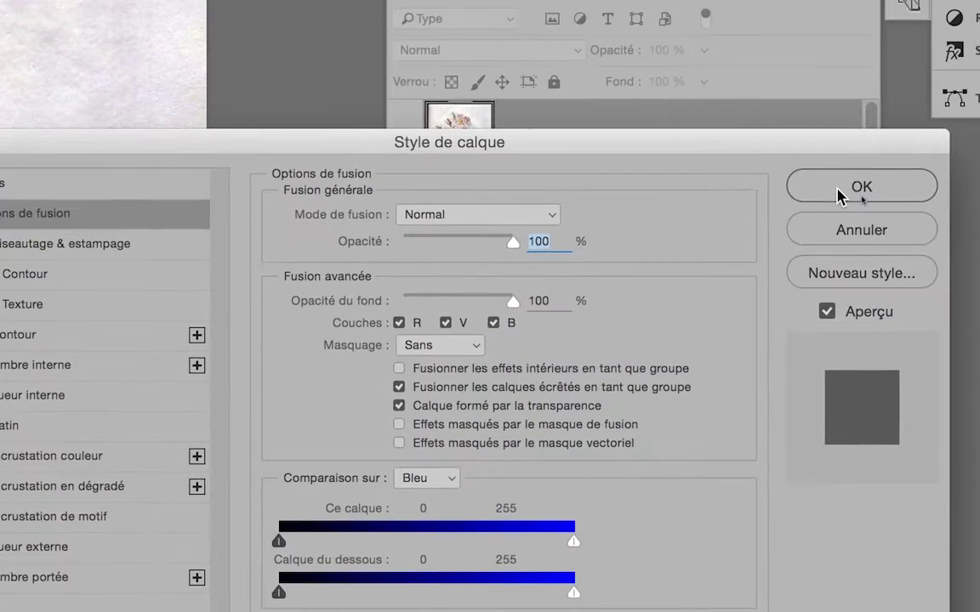
{"action": "left_click", "coordinate": [835, 200]}
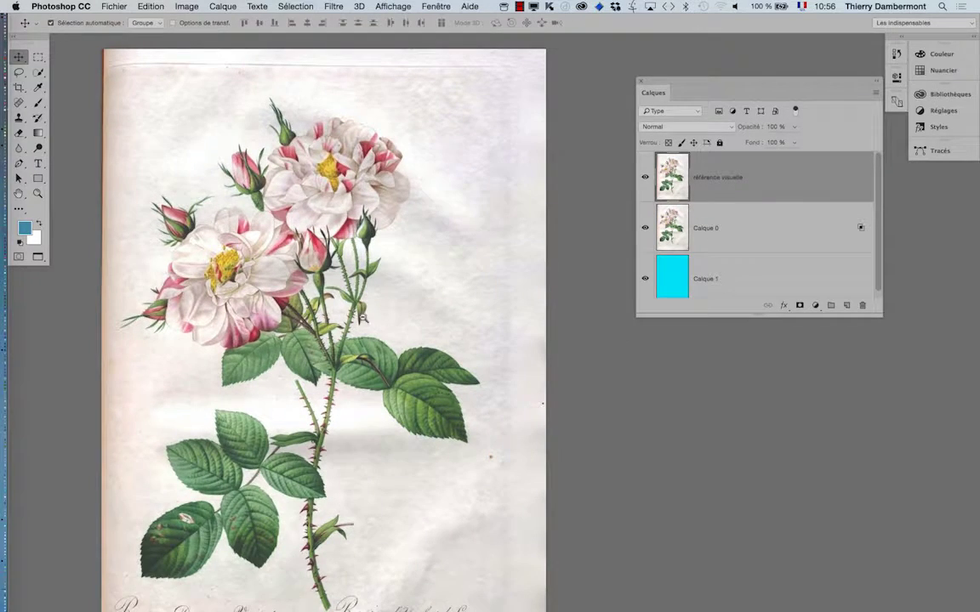
{"action": "left_click", "coordinate": [362, 318], "text": "alt"}
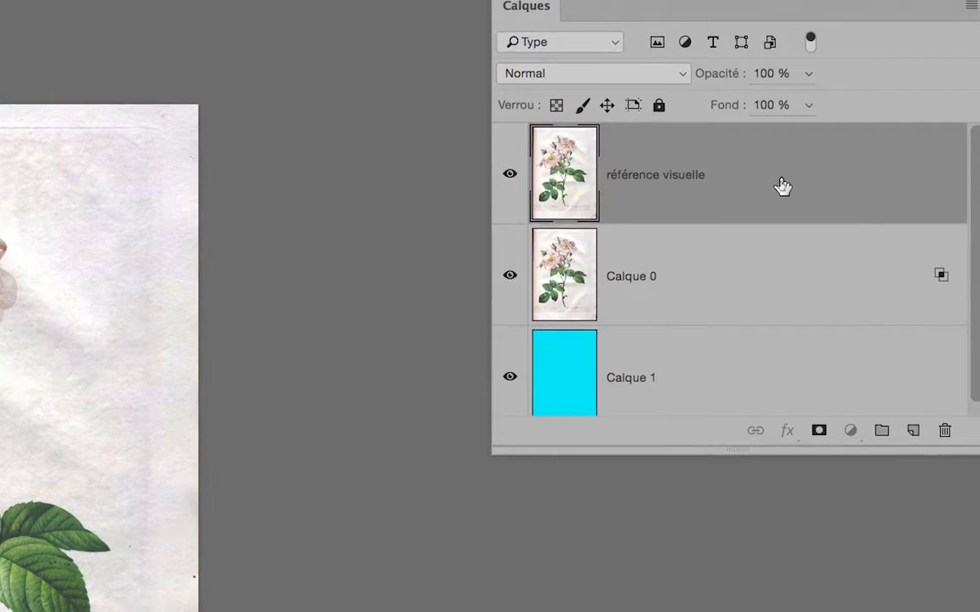
Step: Move référence visuelle below Calque 0 and rename Calque 0 to 'fleur écrétée'
{"action": "left_click_drag", "start_coordinate": [782, 186], "coordinate": [776, 225]}
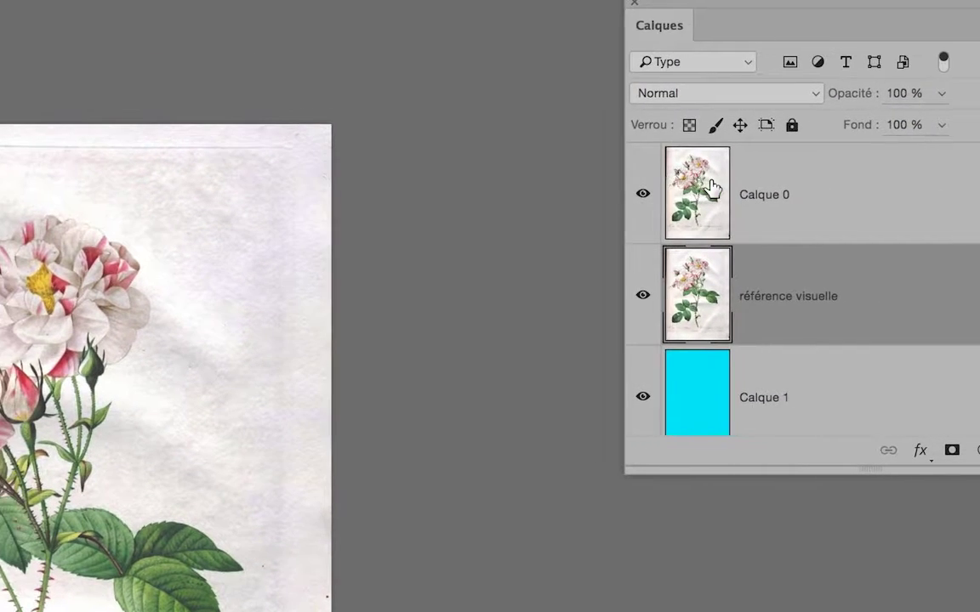
{"action": "left_click", "coordinate": [721, 187]}
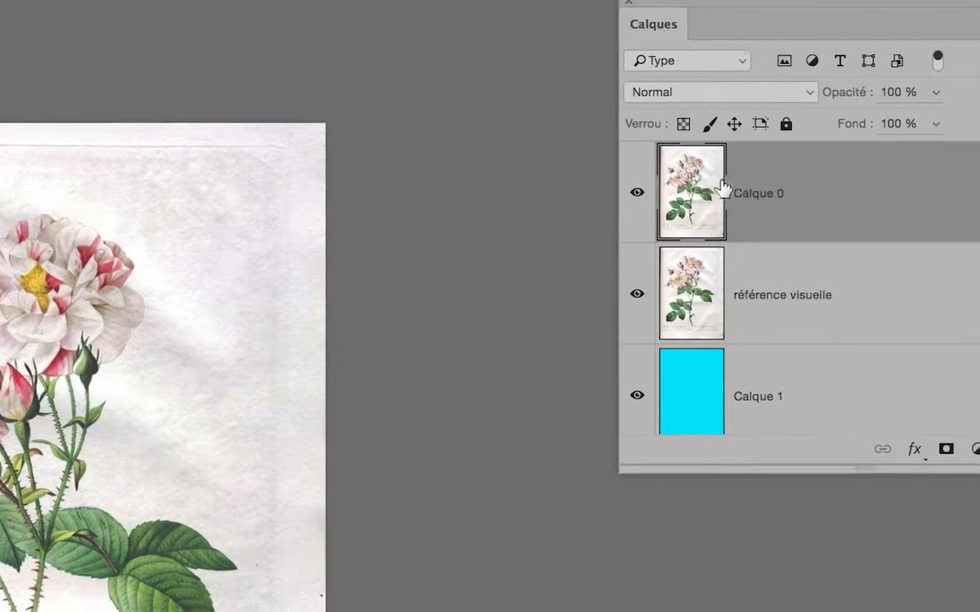
{"action": "double_click", "coordinate": [757, 194]}
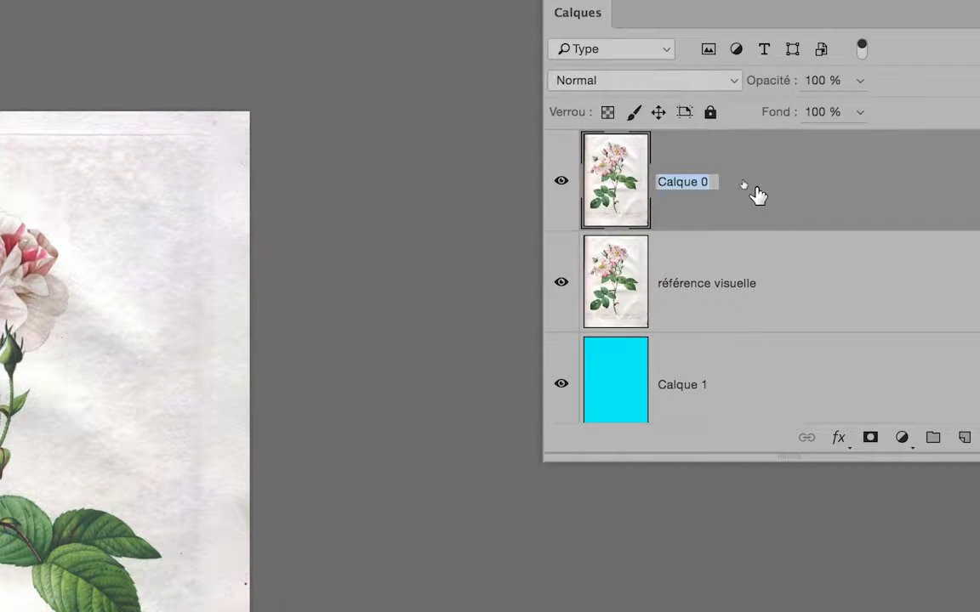
{"action": "type", "text": "fleu"}
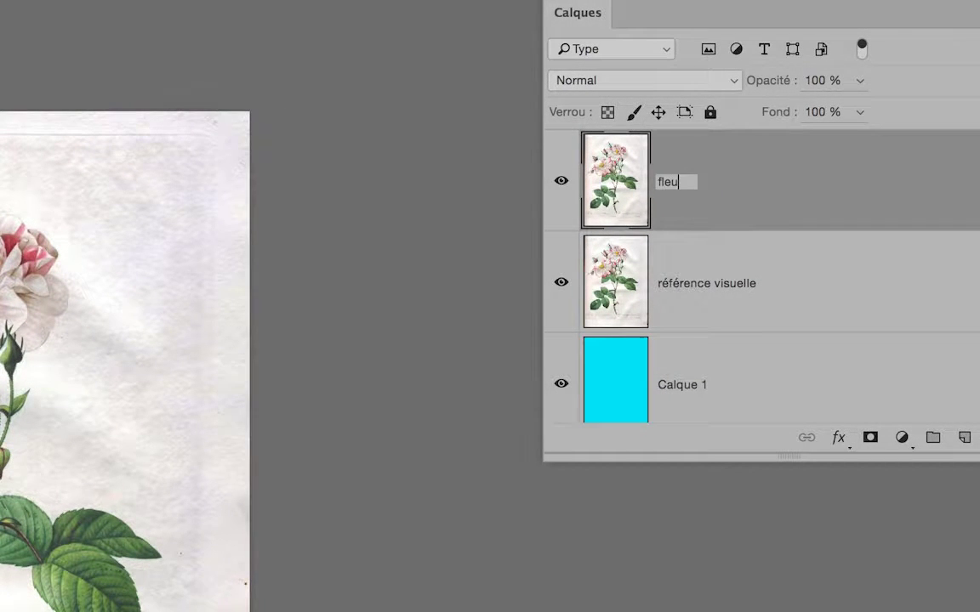
{"action": "type", "text": "r éc"}
{"action": "type", "text": "rétée"}
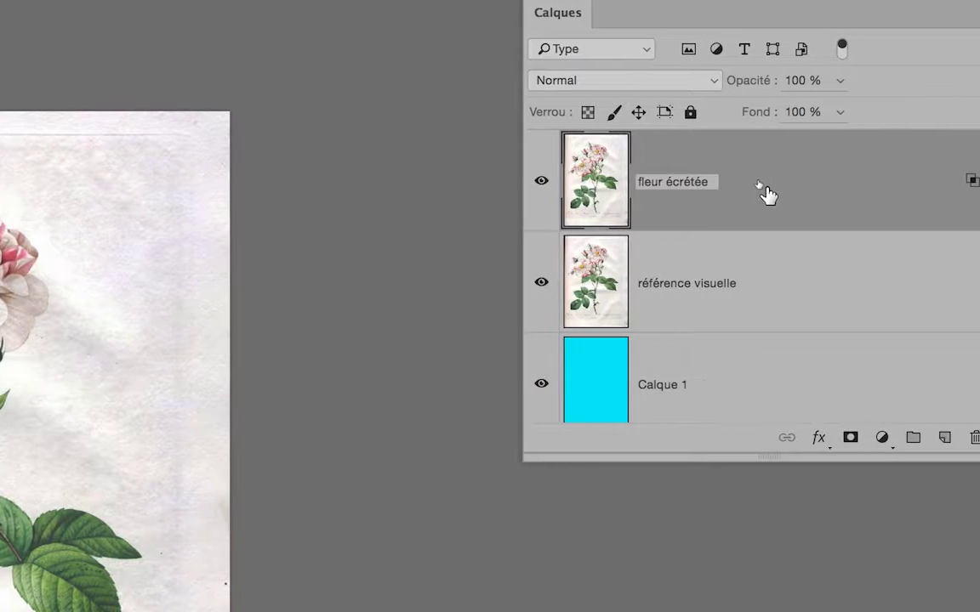
{"action": "key", "text": "Return"}
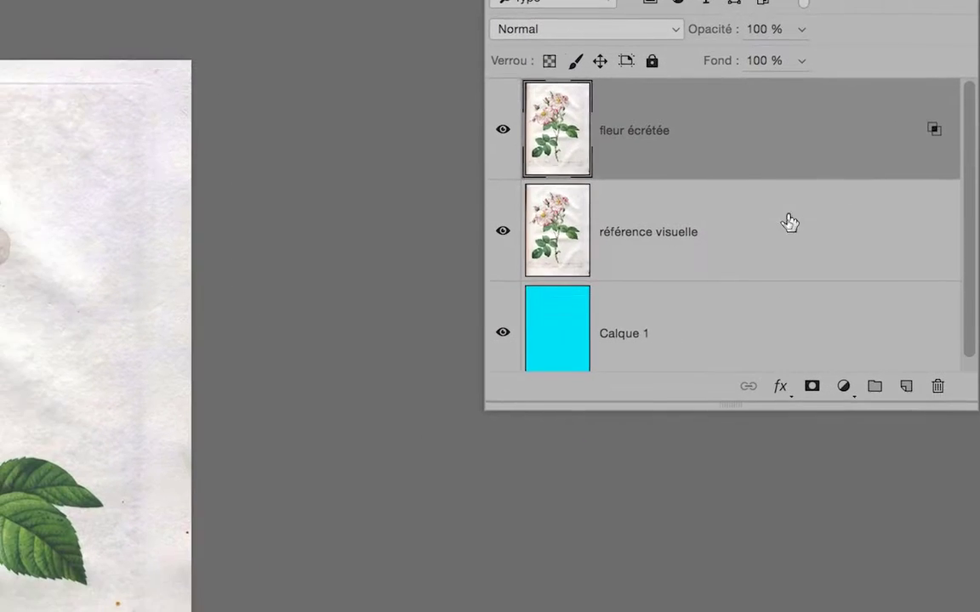
{"action": "left_click", "coordinate": [680, 280]}
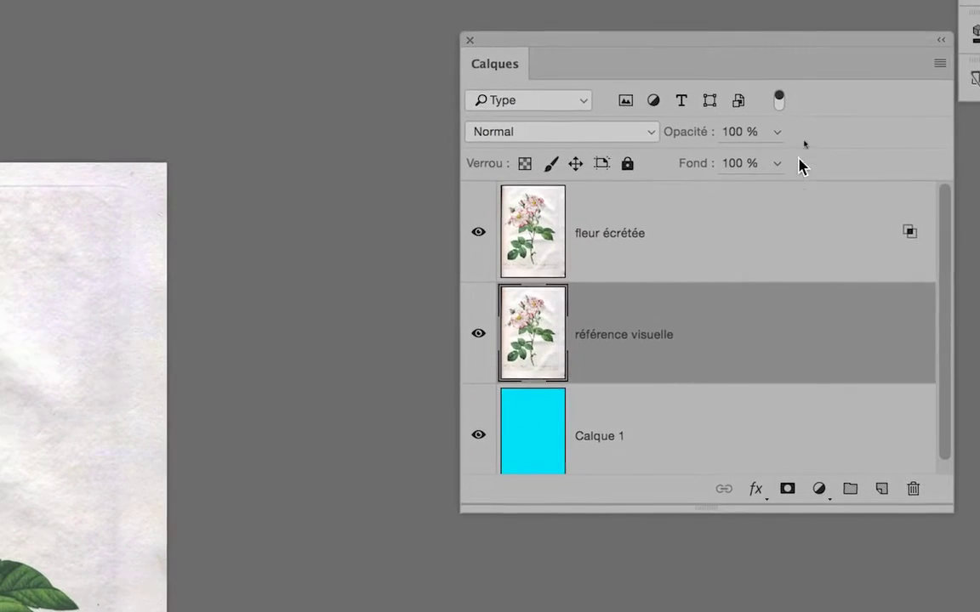
Step: Try référence visuelle opacities between 13 % and 27 %, zooming in to judge the blend
{"action": "left_click", "coordinate": [777, 132]}
{"action": "left_click", "coordinate": [682, 161]}
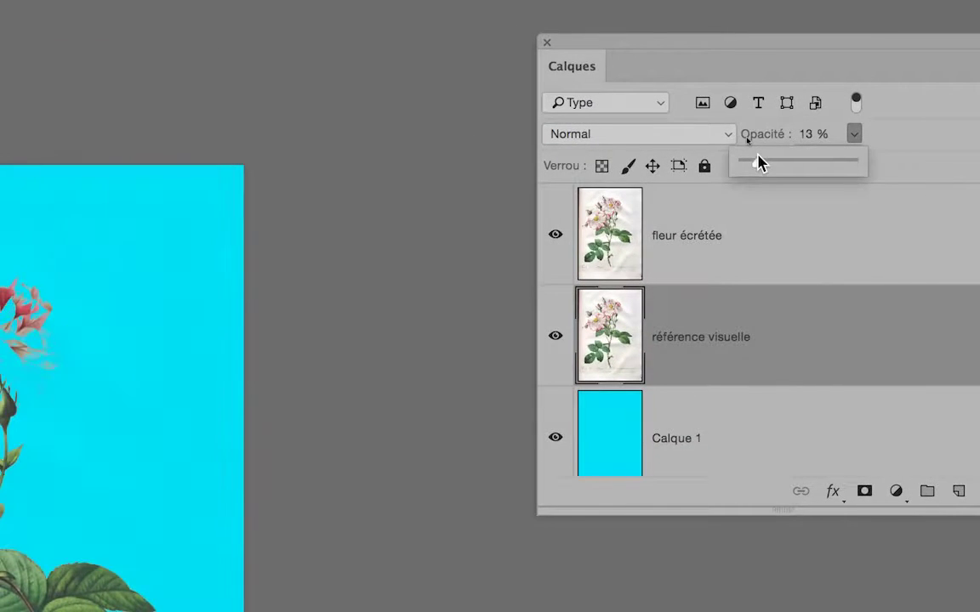
{"action": "left_click_drag", "start_coordinate": [759, 164], "coordinate": [771, 164]}
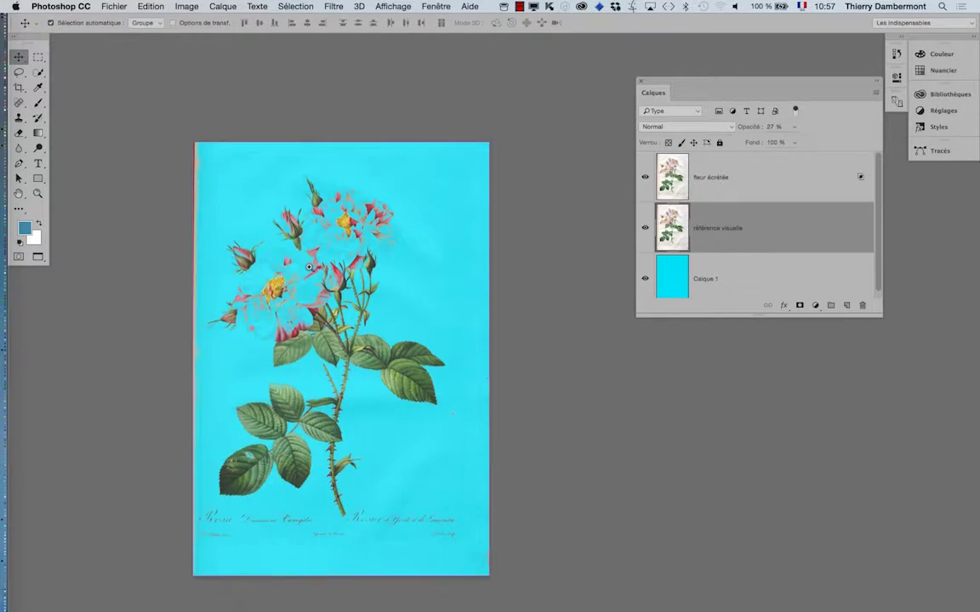
{"action": "left_click", "coordinate": [298, 279]}
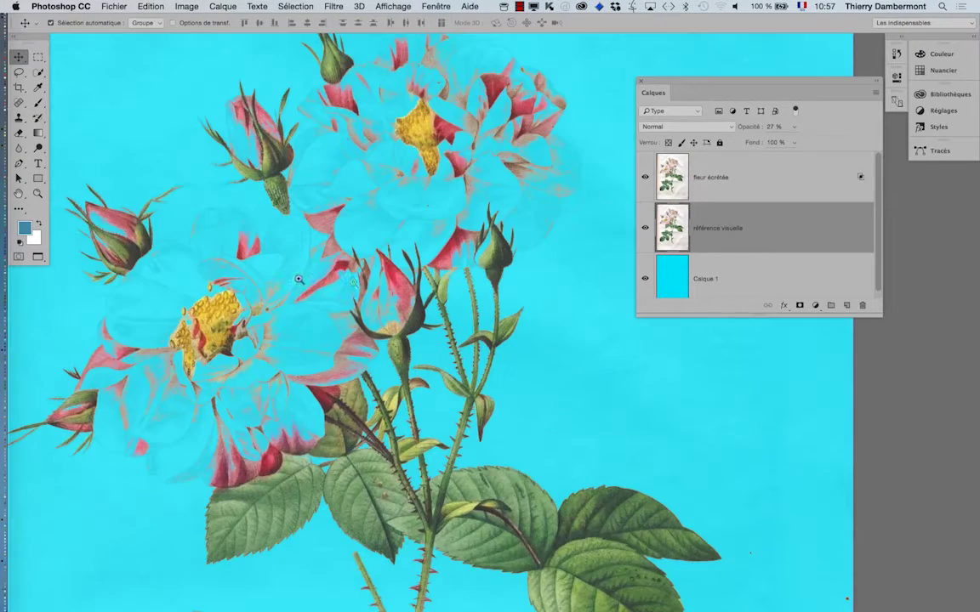
{"action": "left_click", "coordinate": [793, 127]}
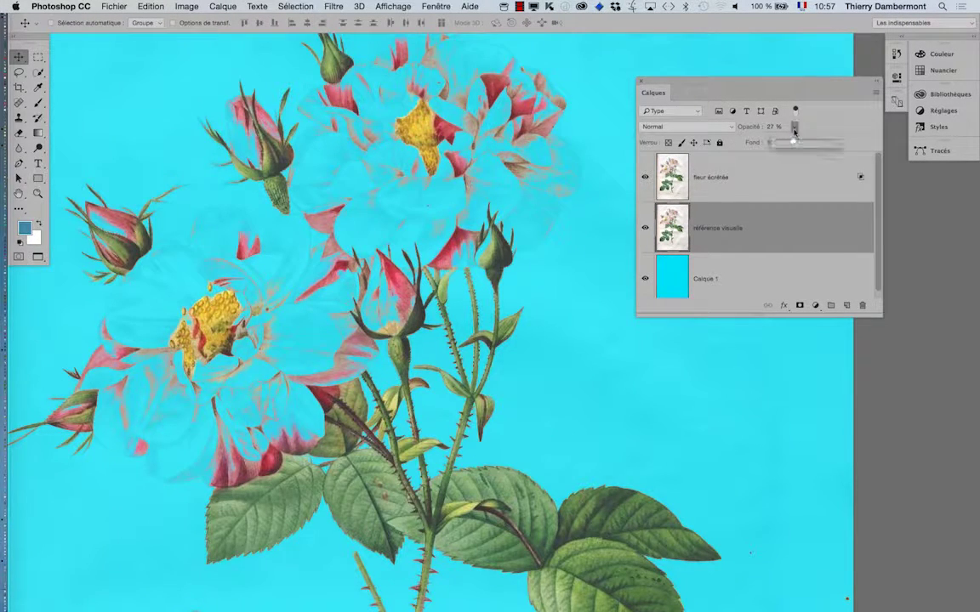
{"action": "mouse_move", "coordinate": [784, 142]}
{"action": "left_mouse_down"}
{"action": "mouse_move", "coordinate": [805, 141]}
{"action": "mouse_move", "coordinate": [747, 143]}
{"action": "mouse_move", "coordinate": [800, 142]}
{"action": "left_mouse_up"}
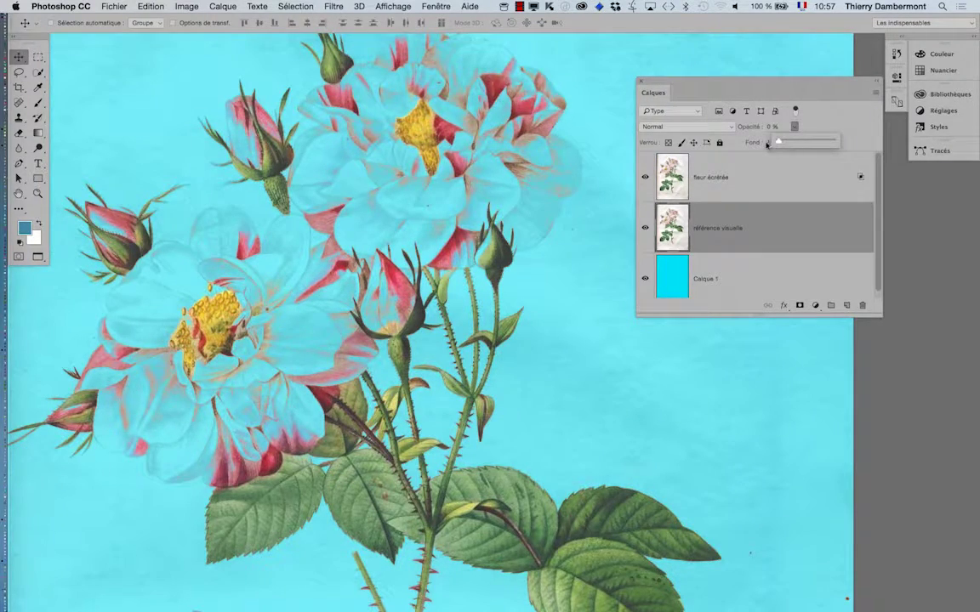
{"action": "mouse_move", "coordinate": [800, 142]}
{"action": "left_mouse_down"}
{"action": "mouse_move", "coordinate": [748, 142]}
{"action": "mouse_move", "coordinate": [809, 142]}
{"action": "left_mouse_up"}
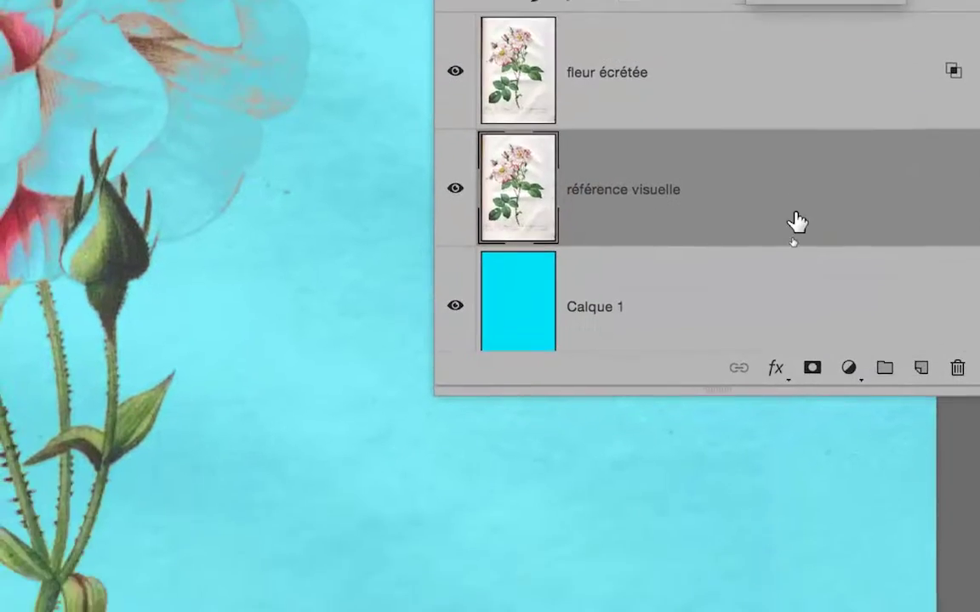
{"action": "left_click", "coordinate": [795, 188]}
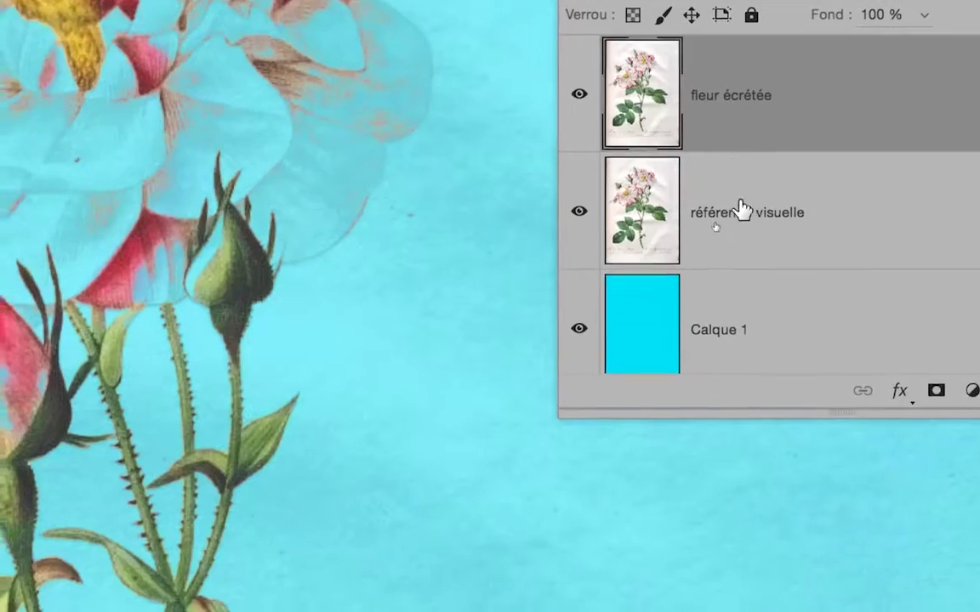
{"action": "left_click", "coordinate": [741, 208]}
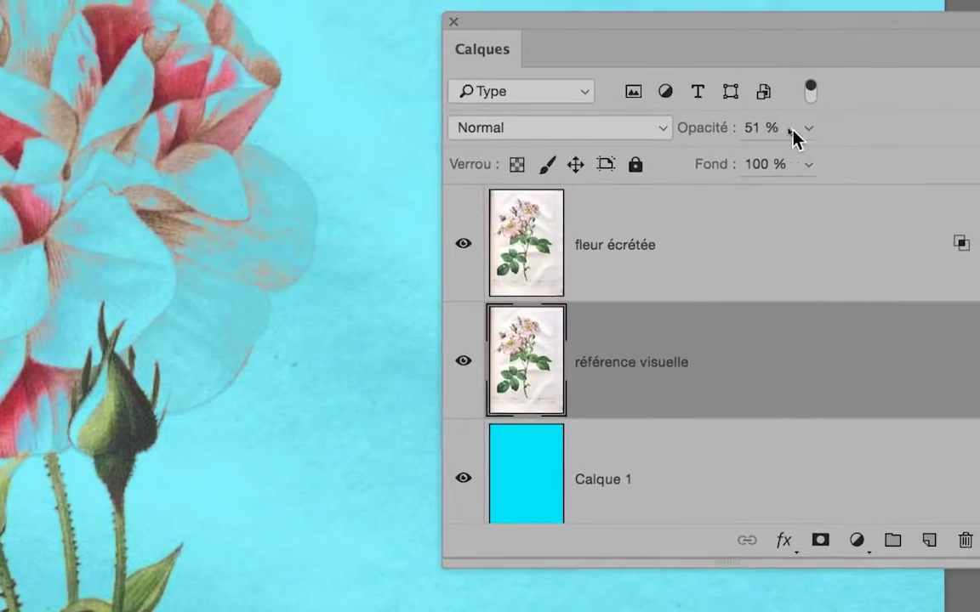
Step: Fade référence visuelle to 0 %, then raise it back up to 50 % opacity
{"action": "left_click", "coordinate": [796, 130]}
{"action": "left_click_drag", "start_coordinate": [793, 162], "coordinate": [776, 146]}
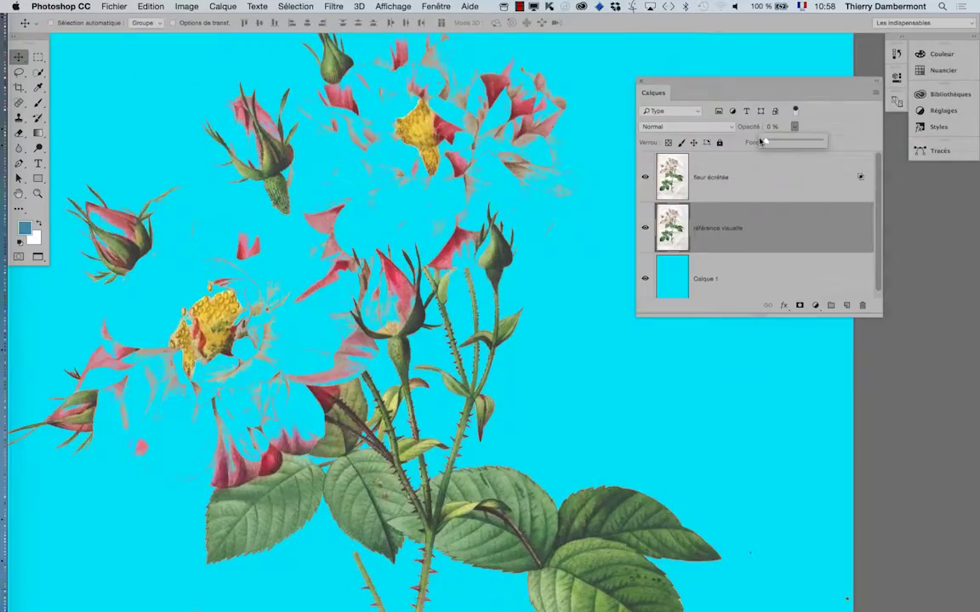
{"action": "scroll", "coordinate": [566, 204], "scroll_direction": "down", "scroll_amount": 3}
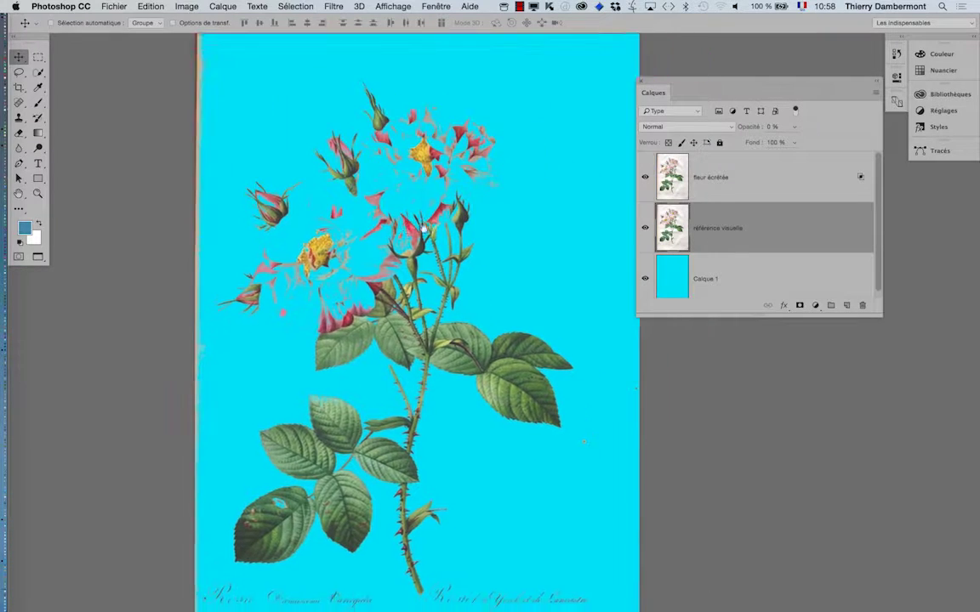
{"action": "left_click", "coordinate": [795, 127]}
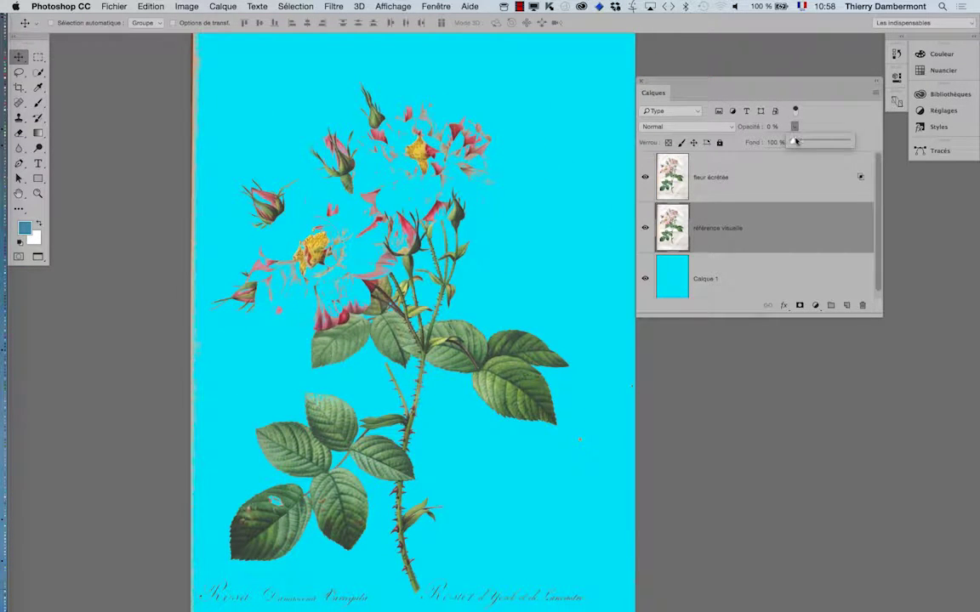
{"action": "left_click_drag", "start_coordinate": [795, 142], "coordinate": [815, 143]}
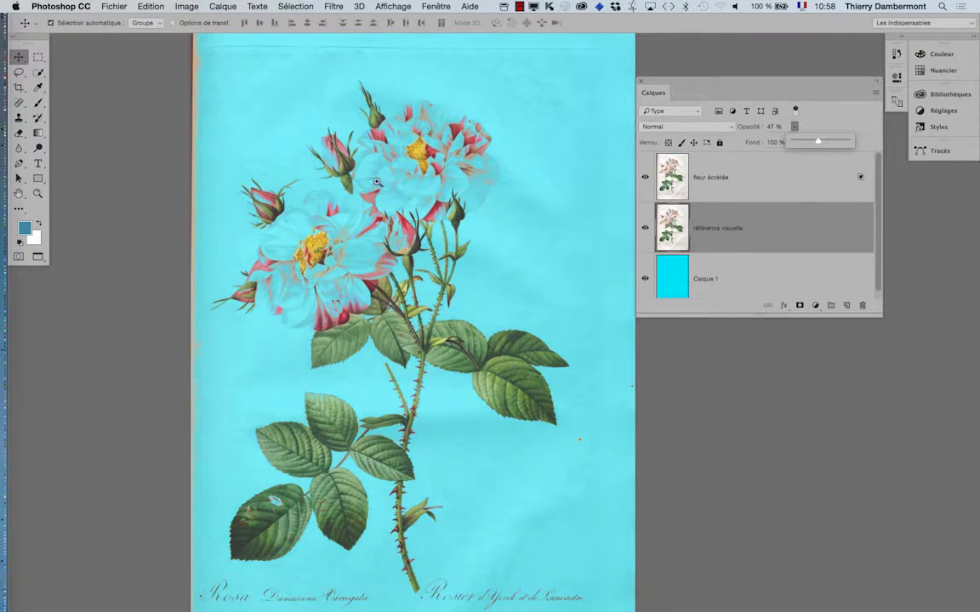
{"action": "left_click", "coordinate": [417, 220], "text": "super"}
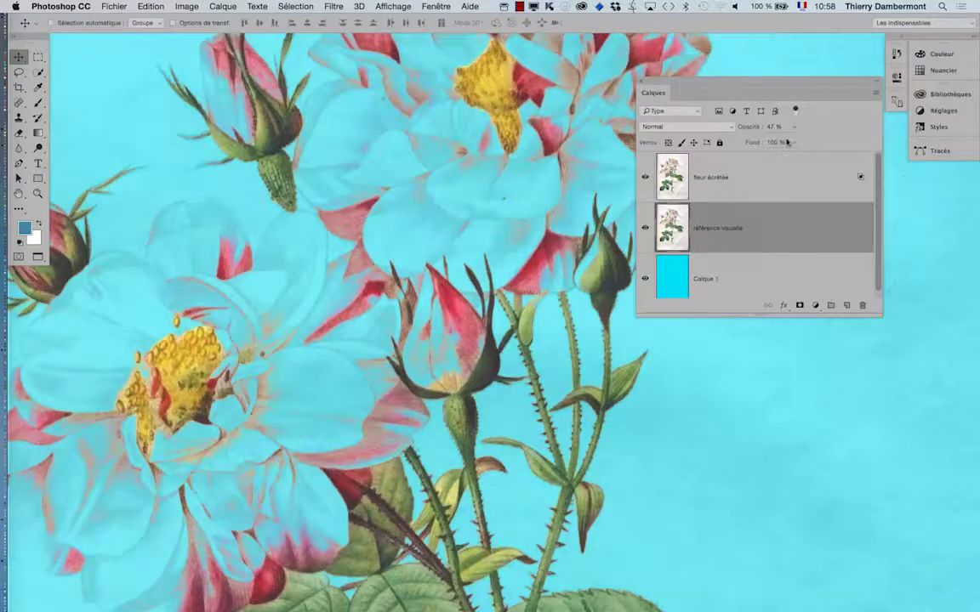
{"action": "left_click", "coordinate": [793, 128]}
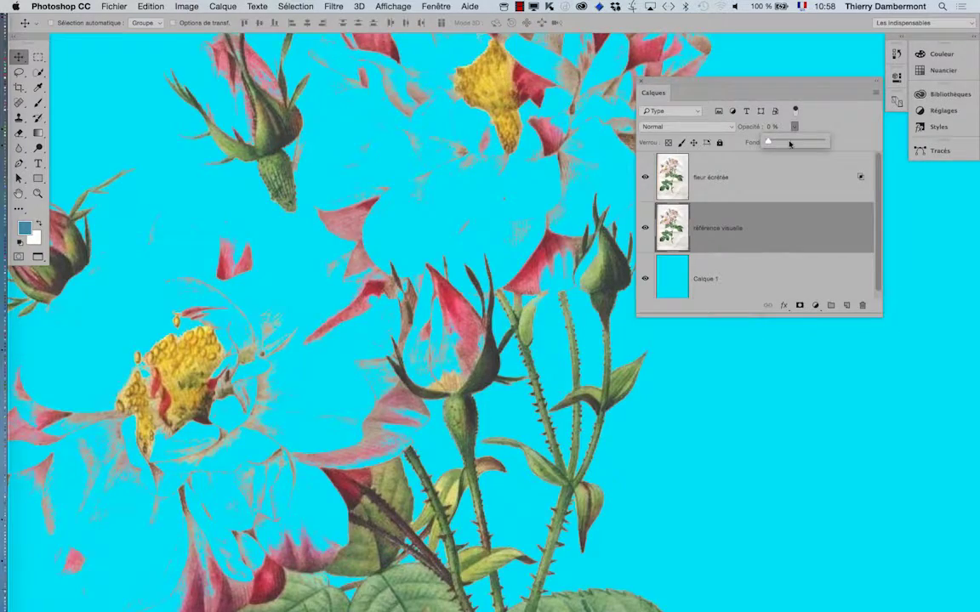
{"action": "left_click_drag", "start_coordinate": [792, 141], "coordinate": [794, 143]}
{"action": "left_click_drag", "start_coordinate": [507, 313], "coordinate": [387, 282]}
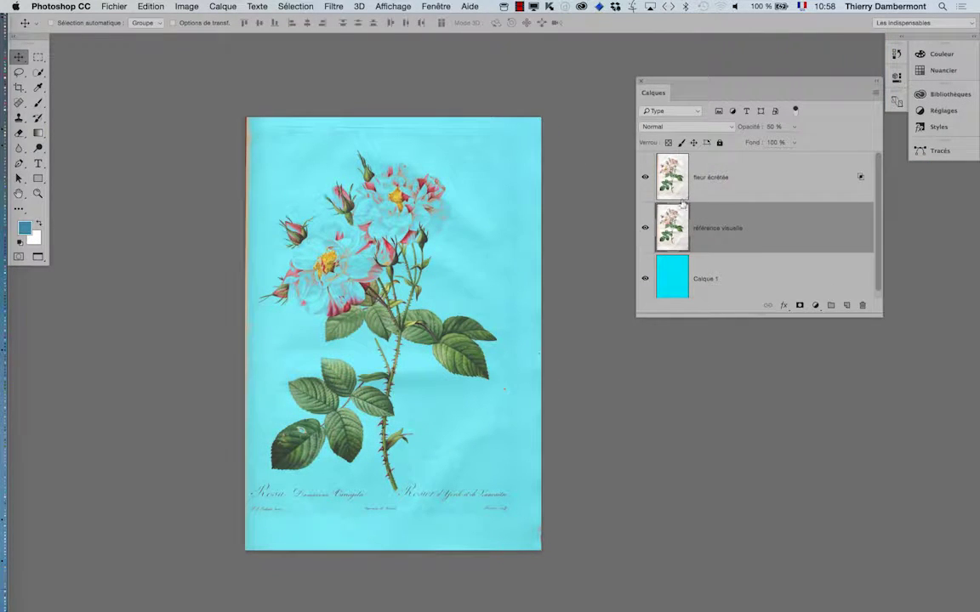
{"action": "mouse_move", "coordinate": [881, 317]}
{"action": "left_mouse_down"}
{"action": "mouse_move", "coordinate": [871, 396]}
{"action": "mouse_move", "coordinate": [844, 399]}
{"action": "left_mouse_up"}
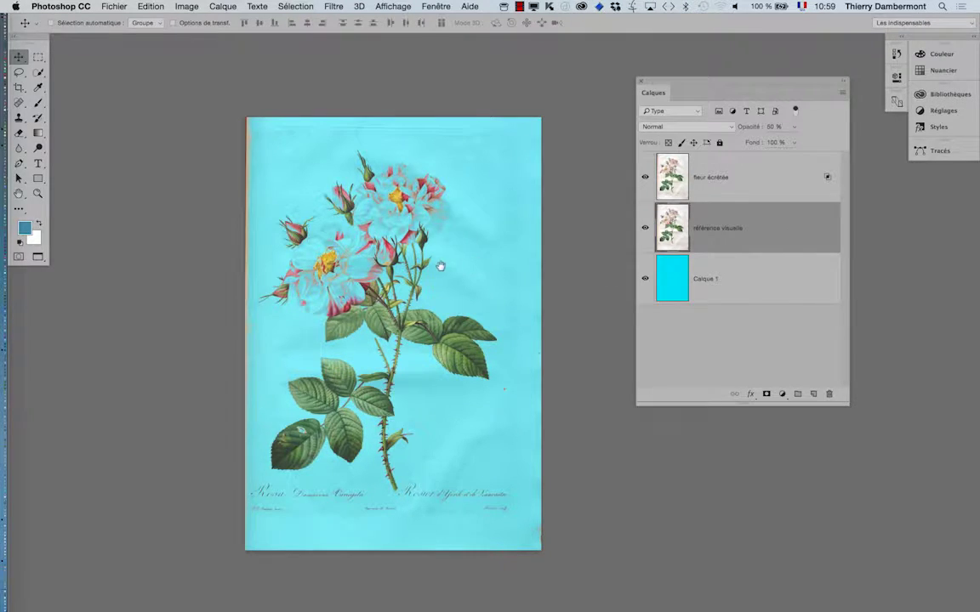
Step: Save the composition again with Save As, keeping its file name
{"action": "scroll", "coordinate": [372, 224], "scroll_direction": "right", "scroll_amount": 3}
{"action": "scroll", "coordinate": [371, 225], "scroll_direction": "down", "scroll_amount": 3}
{"action": "scroll", "coordinate": [371, 224], "scroll_direction": "right", "scroll_amount": 2}
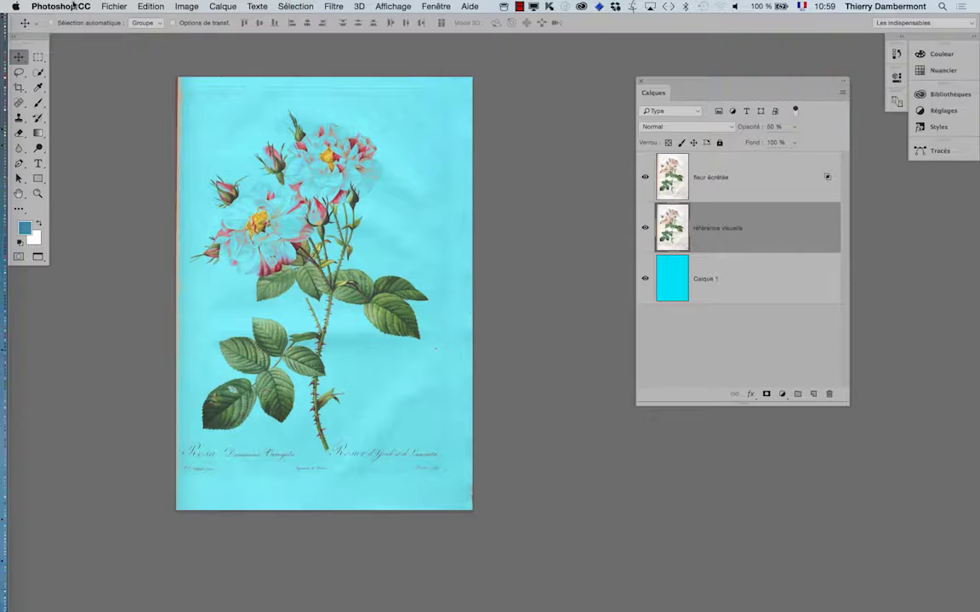
{"action": "left_click", "coordinate": [113, 6]}
{"action": "left_click", "coordinate": [204, 126]}
{"action": "left_click", "coordinate": [564, 83]}
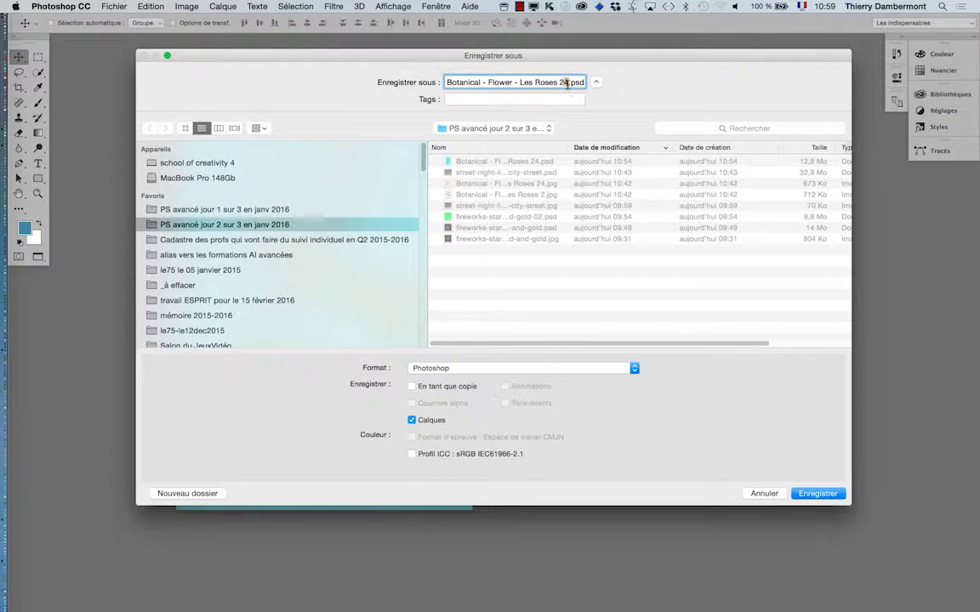
{"action": "key", "text": "Return"}
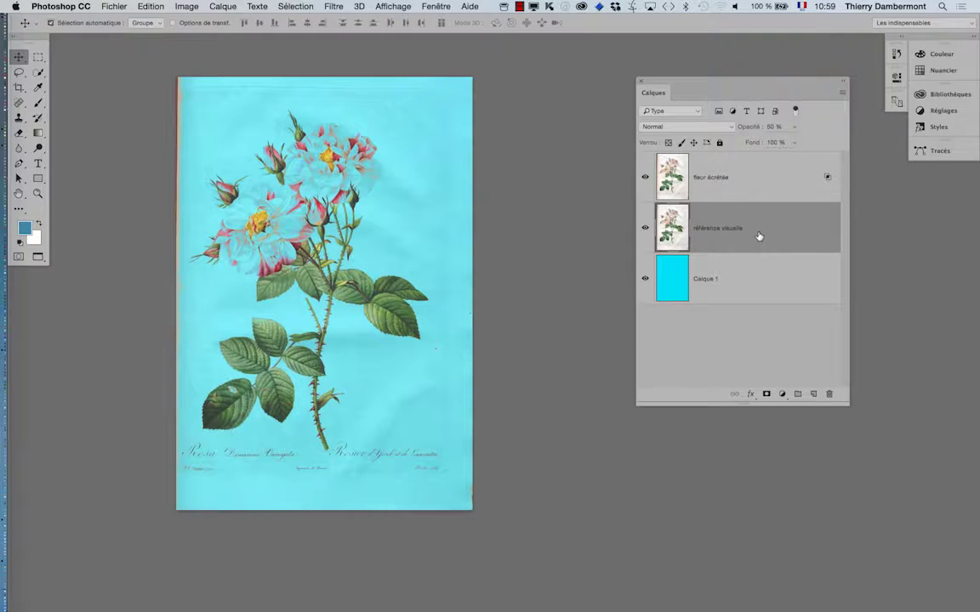
Step: Duplicate référence visuelle, move the copy above fleur écrêtée and name it 'bouche trous'
{"action": "left_click_drag", "start_coordinate": [671, 83], "coordinate": [573, 119]}
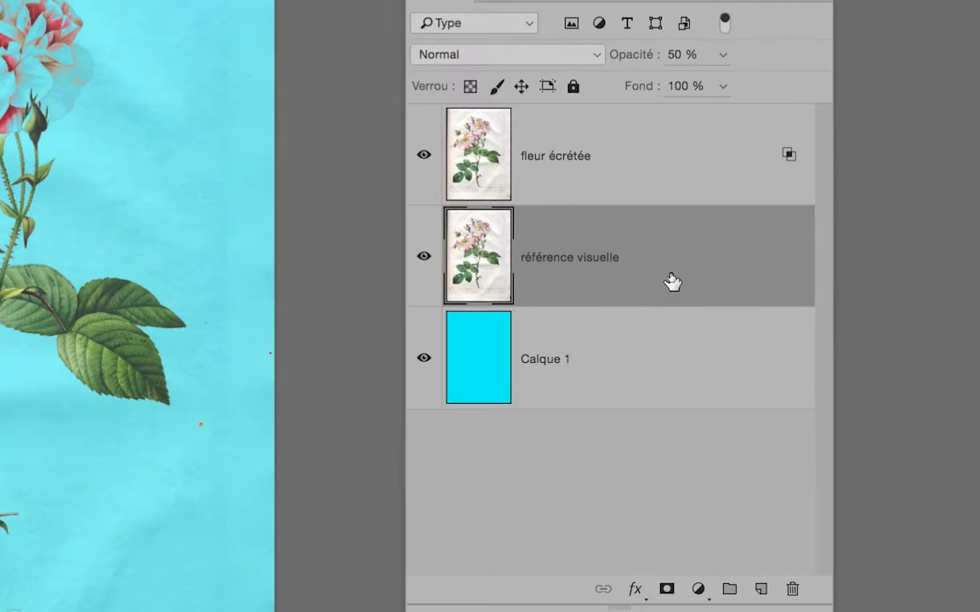
{"action": "left_click_drag", "start_coordinate": [671, 282], "coordinate": [721, 447]}
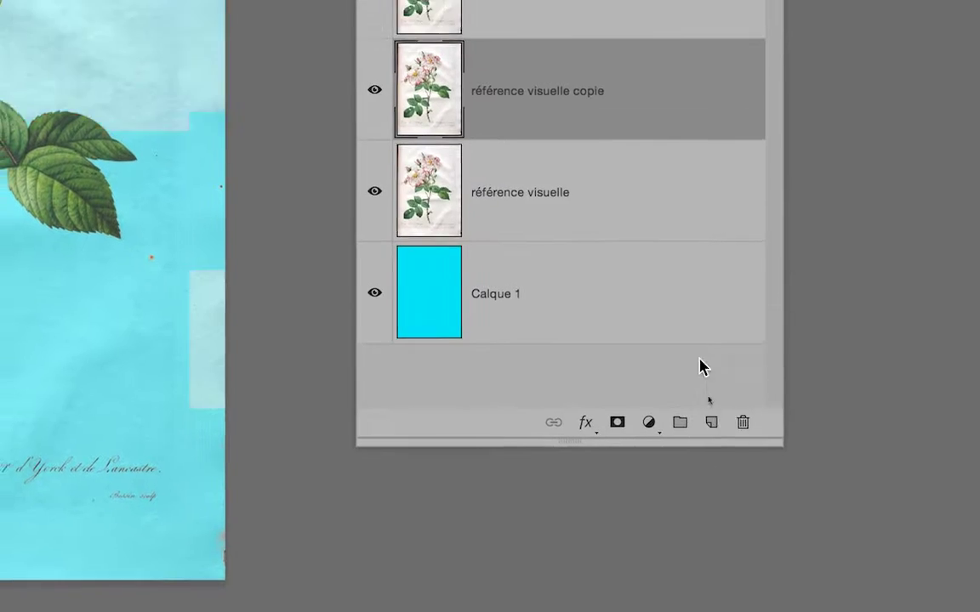
{"action": "left_click_drag", "start_coordinate": [650, 273], "coordinate": [652, 222]}
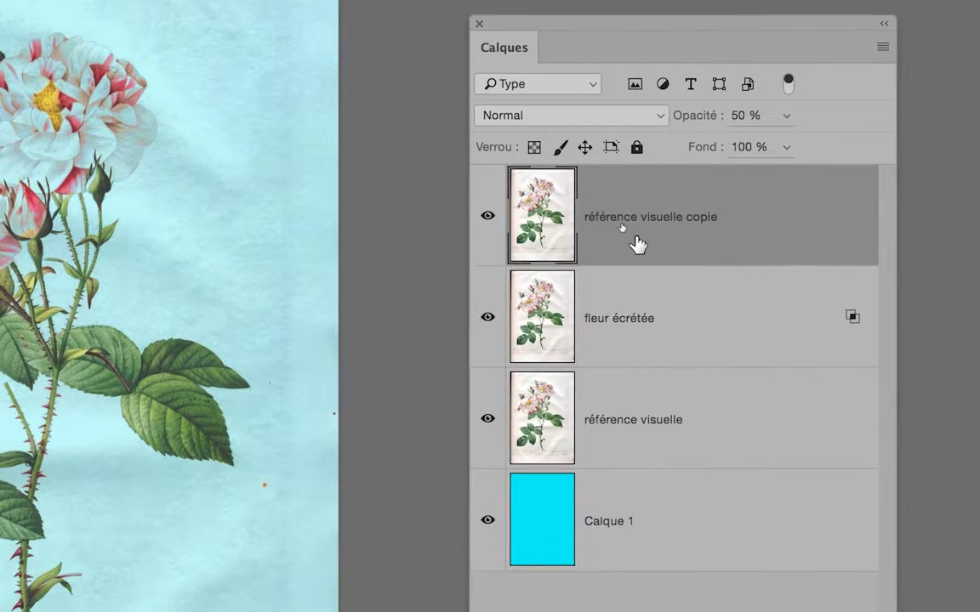
{"action": "double_click", "coordinate": [636, 226]}
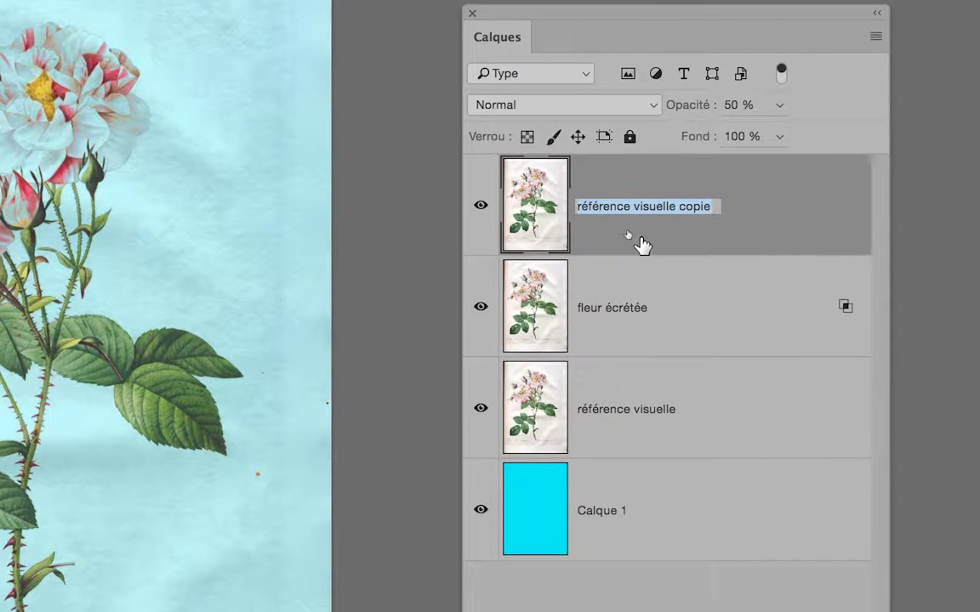
{"action": "type", "text": "bouche"}
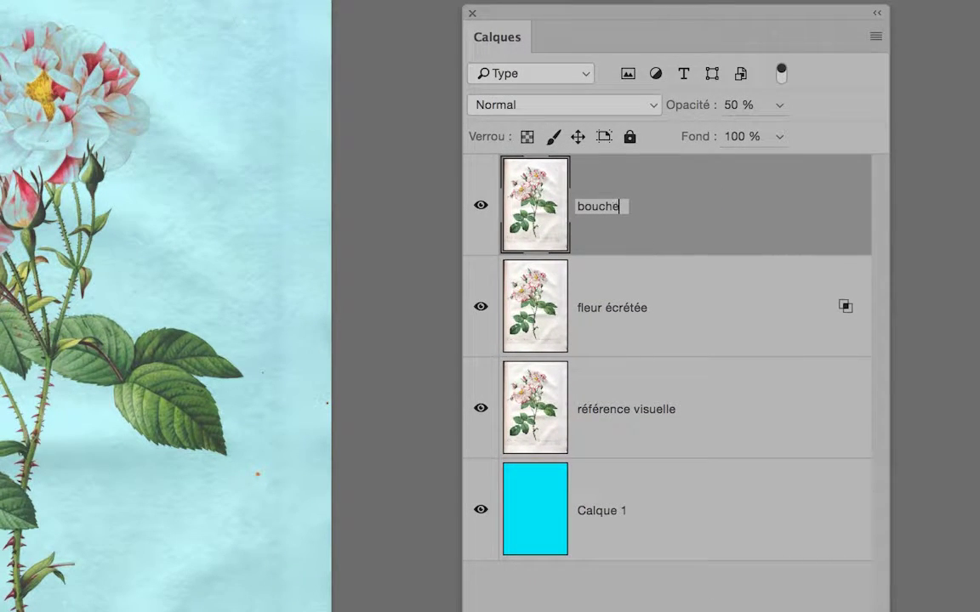
{"action": "type", "text": " trous"}
{"action": "key", "text": "Return"}
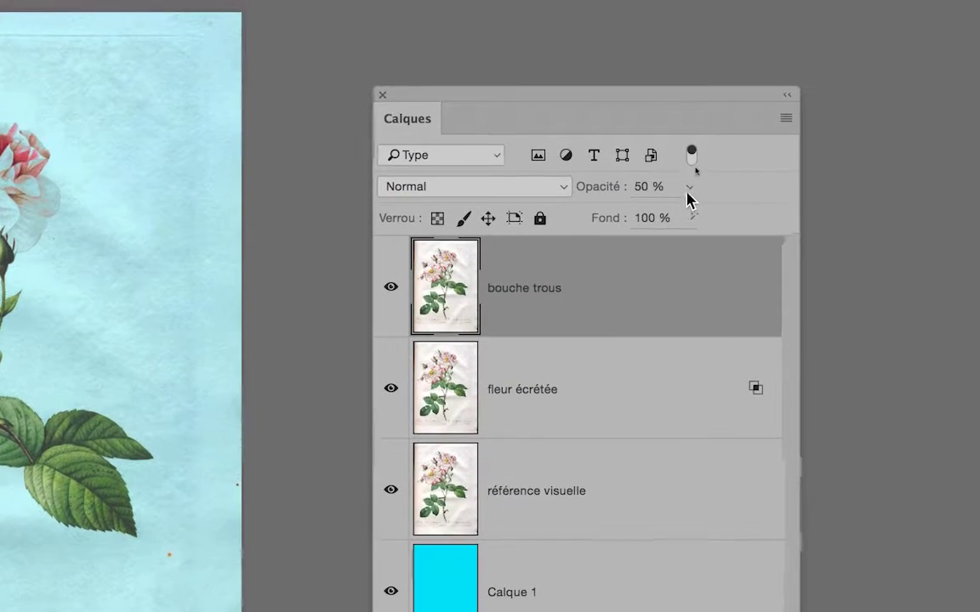
Step: Raise bouche trous to 100 % opacity, then check the other layers and reselect it
{"action": "left_click", "coordinate": [689, 194]}
{"action": "left_click_drag", "start_coordinate": [689, 200], "coordinate": [717, 210]}
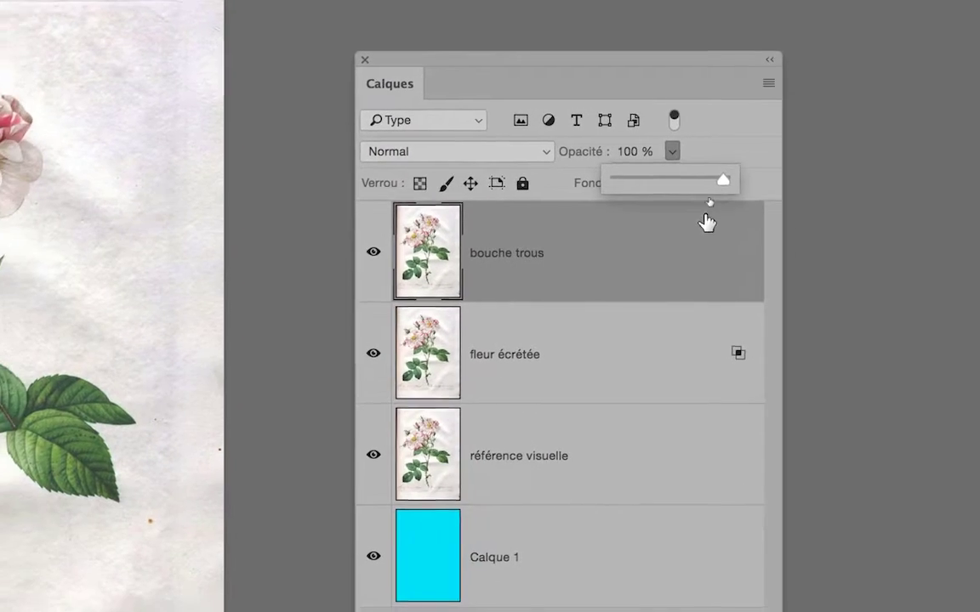
{"action": "left_click", "coordinate": [705, 219]}
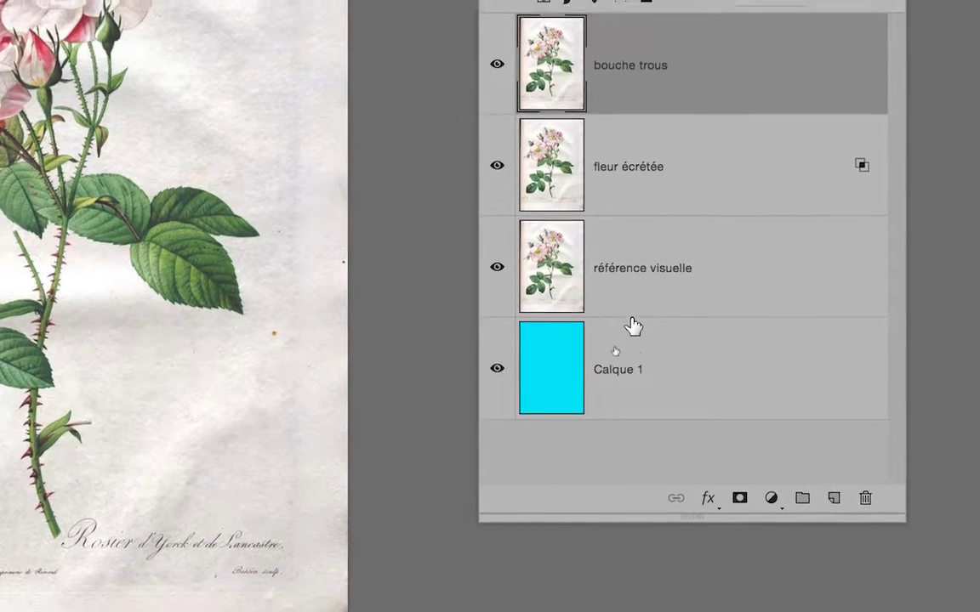
{"action": "left_click", "coordinate": [633, 332]}
{"action": "left_click", "coordinate": [633, 313]}
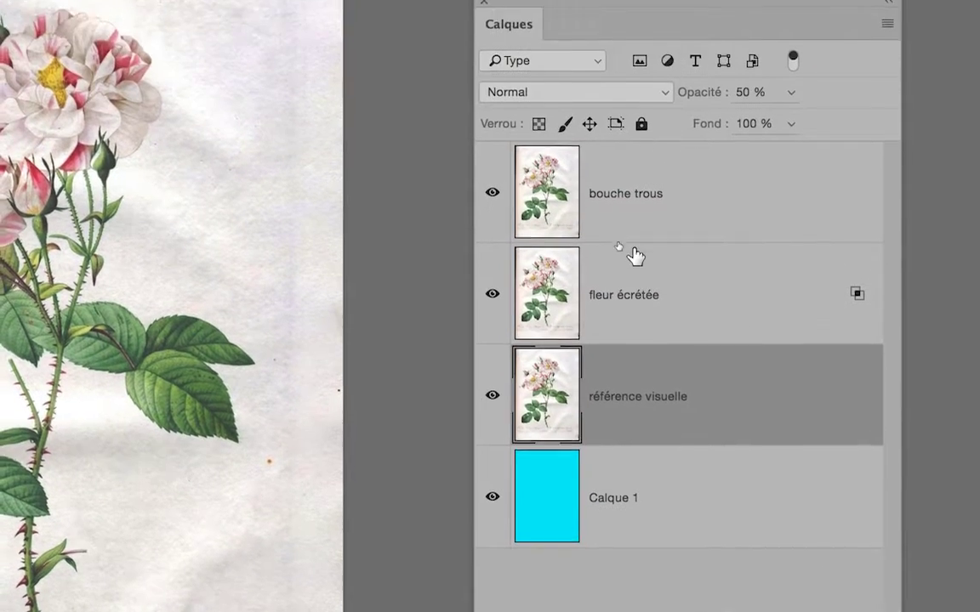
{"action": "left_click", "coordinate": [636, 252]}
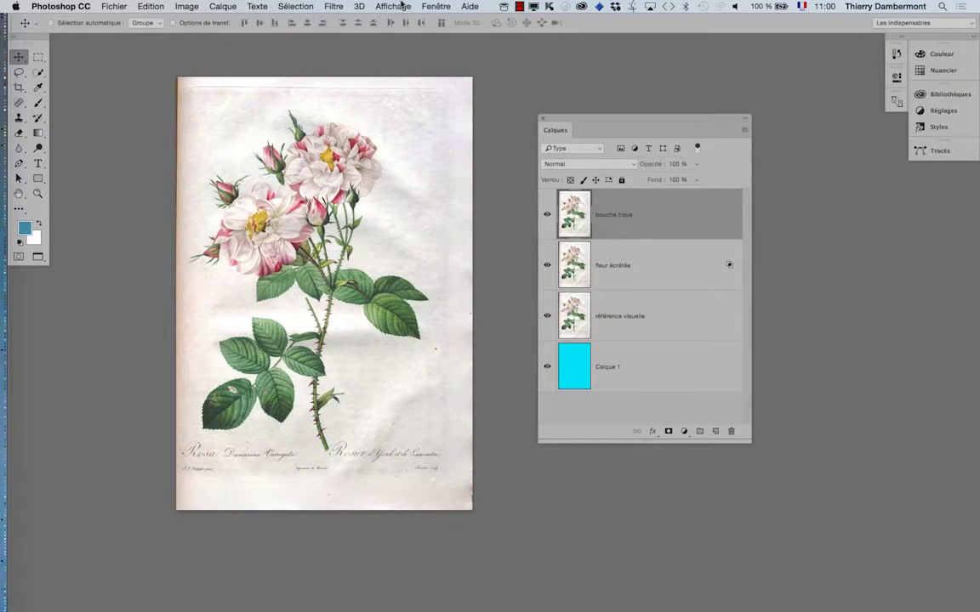
{"action": "left_click", "coordinate": [434, 6]}
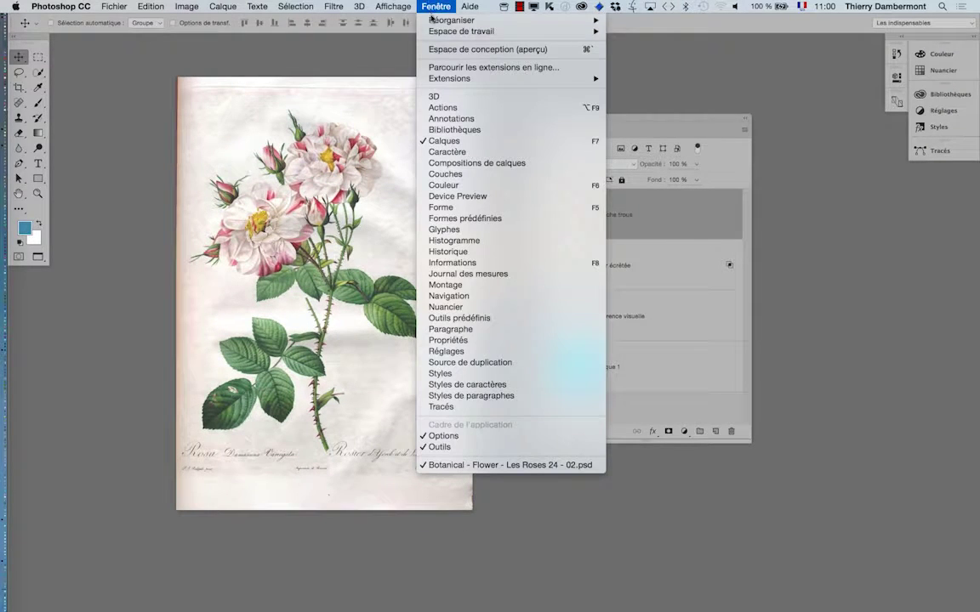
Step: Float the Actions panel, enlarge it, and collapse the thierry-dec2015 action set
{"action": "left_click", "coordinate": [632, 157]}
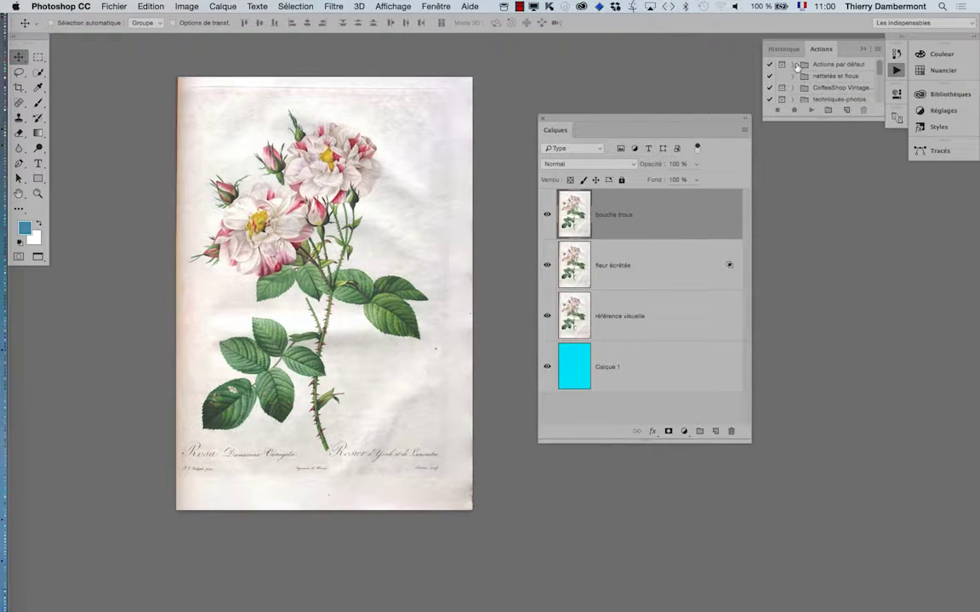
{"action": "left_click_drag", "start_coordinate": [821, 49], "coordinate": [100, 66]}
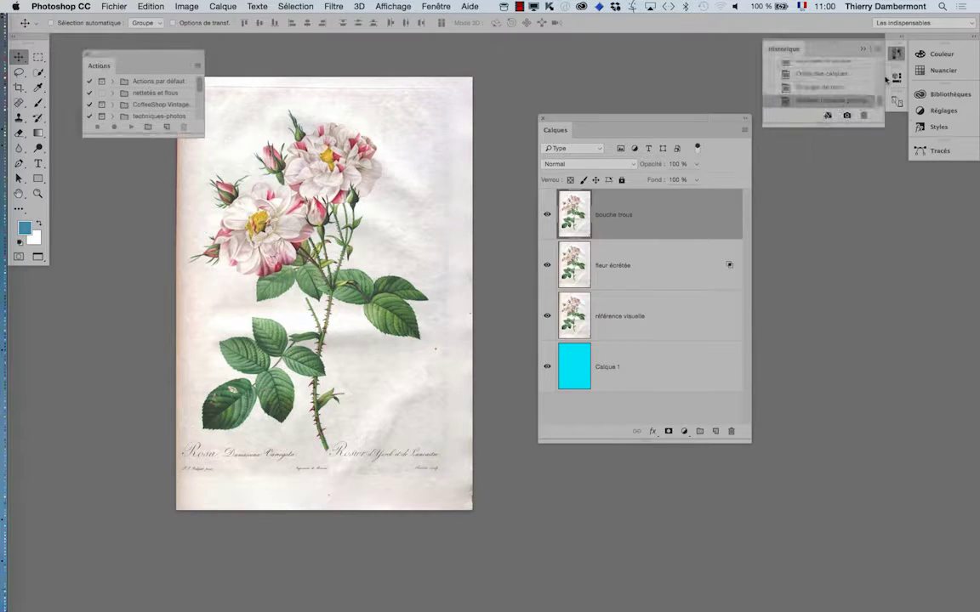
{"action": "left_click", "coordinate": [392, 61]}
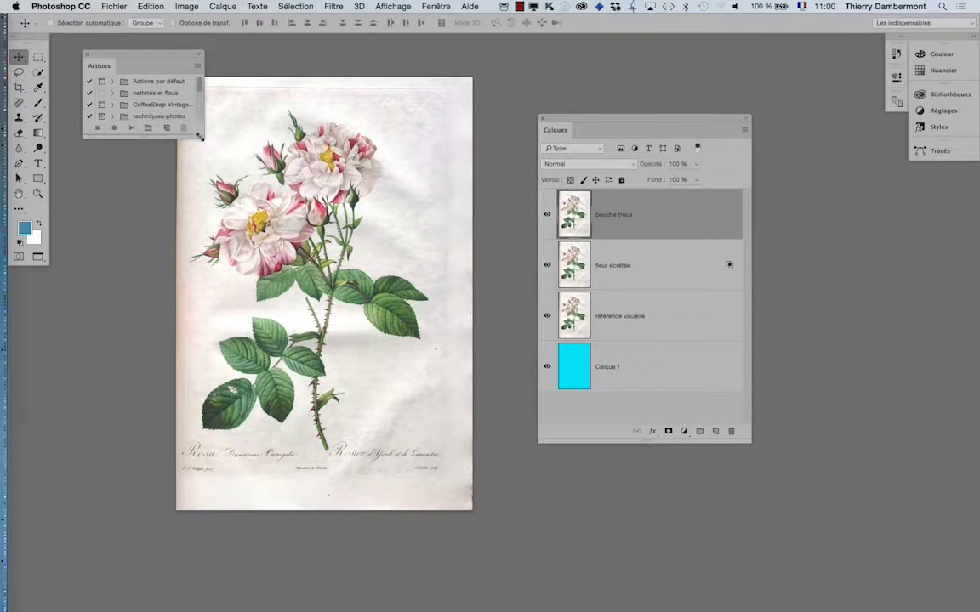
{"action": "left_click_drag", "start_coordinate": [201, 130], "coordinate": [253, 374]}
{"action": "left_click", "coordinate": [113, 128]}
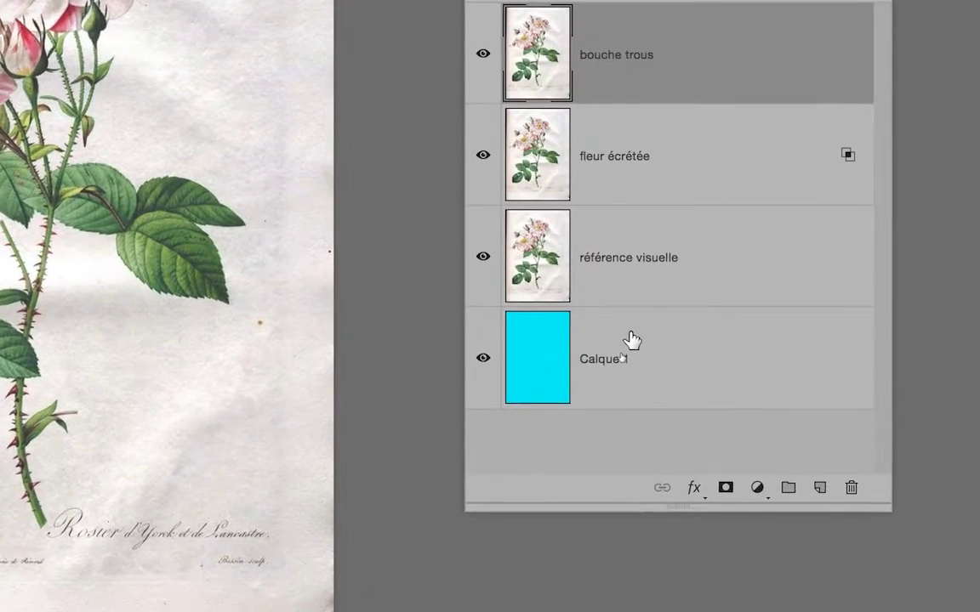
Step: Review Calque 1, référence visuelle, fleur écrêtée and bouche trous, then open the Fichier menu
{"action": "left_click", "coordinate": [595, 434]}
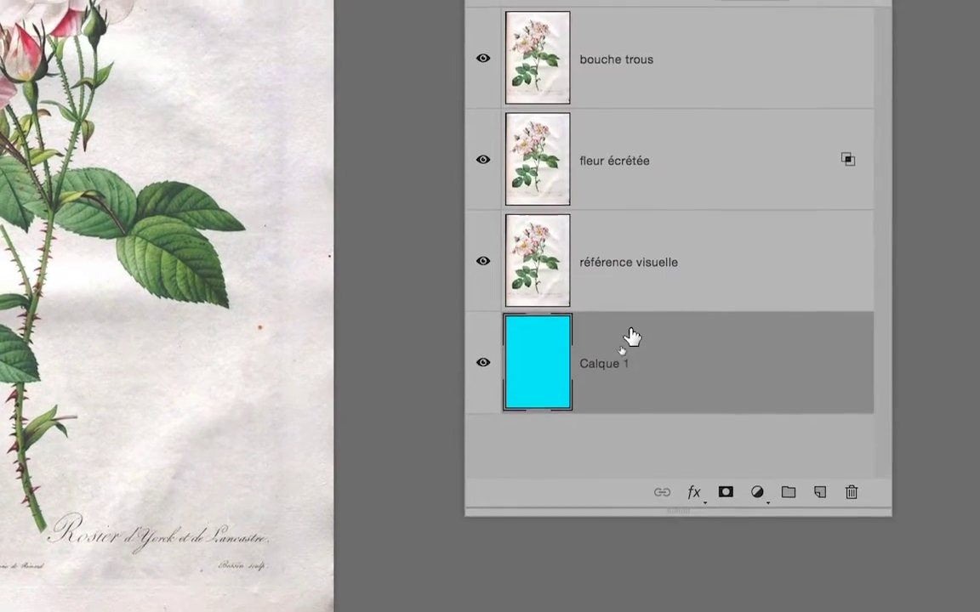
{"action": "left_click", "coordinate": [646, 336]}
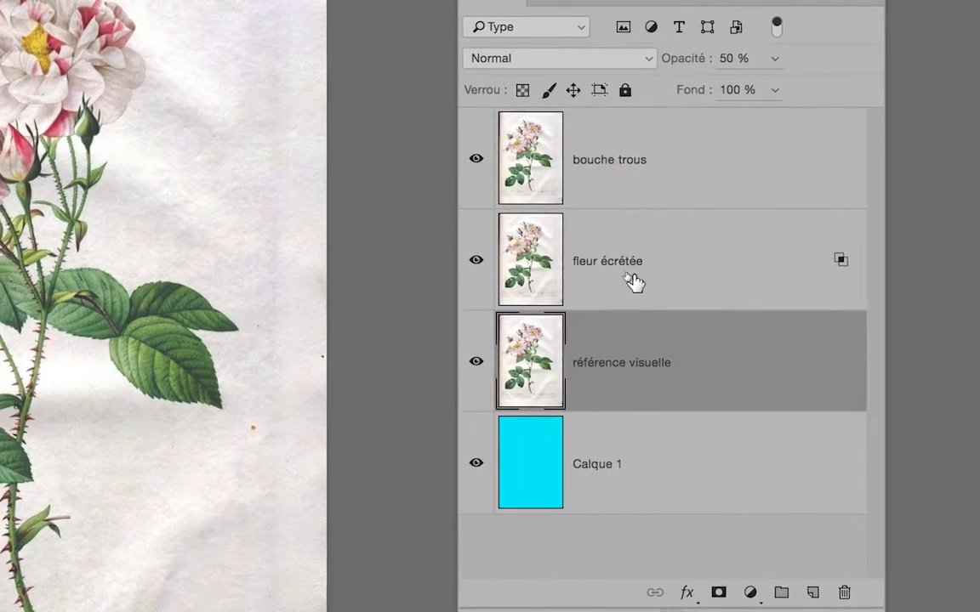
{"action": "left_click", "coordinate": [634, 277]}
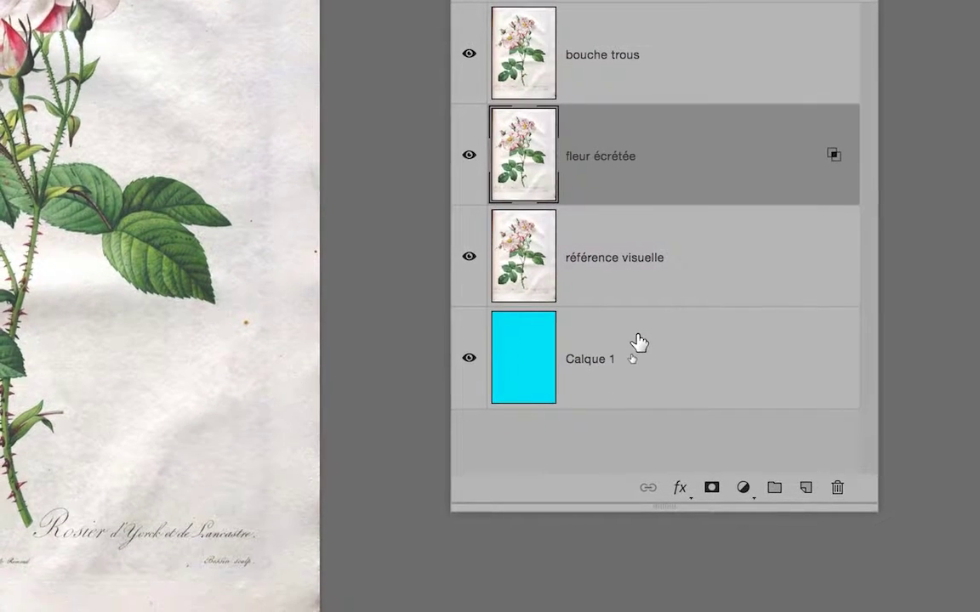
{"action": "left_click", "coordinate": [638, 389]}
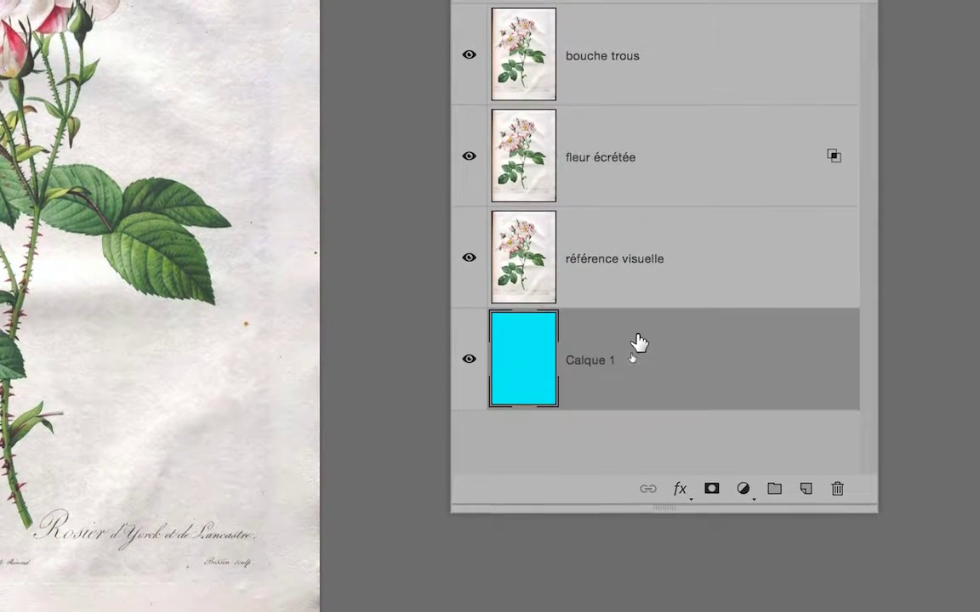
{"action": "left_click", "coordinate": [642, 324]}
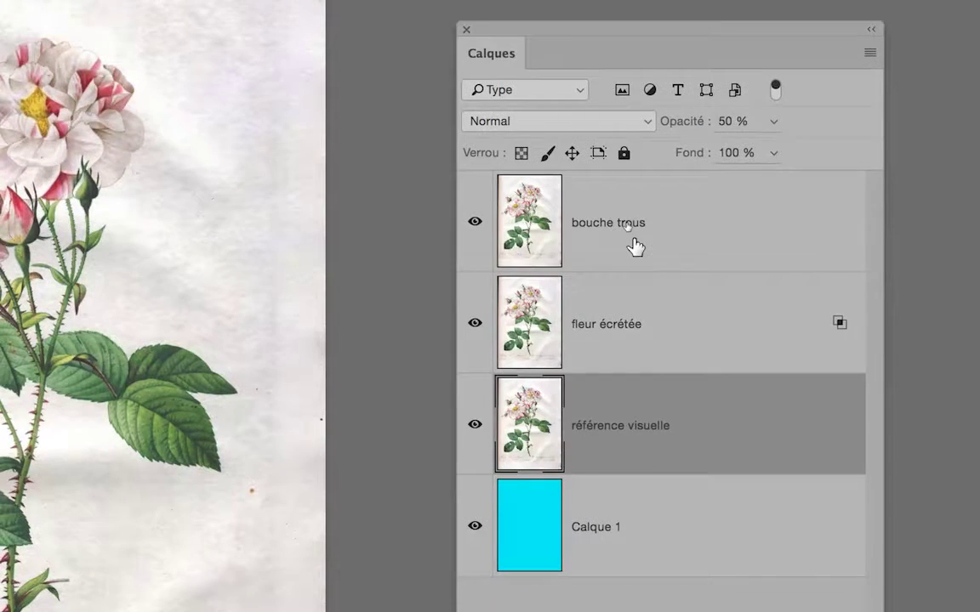
{"action": "left_click", "coordinate": [631, 234]}
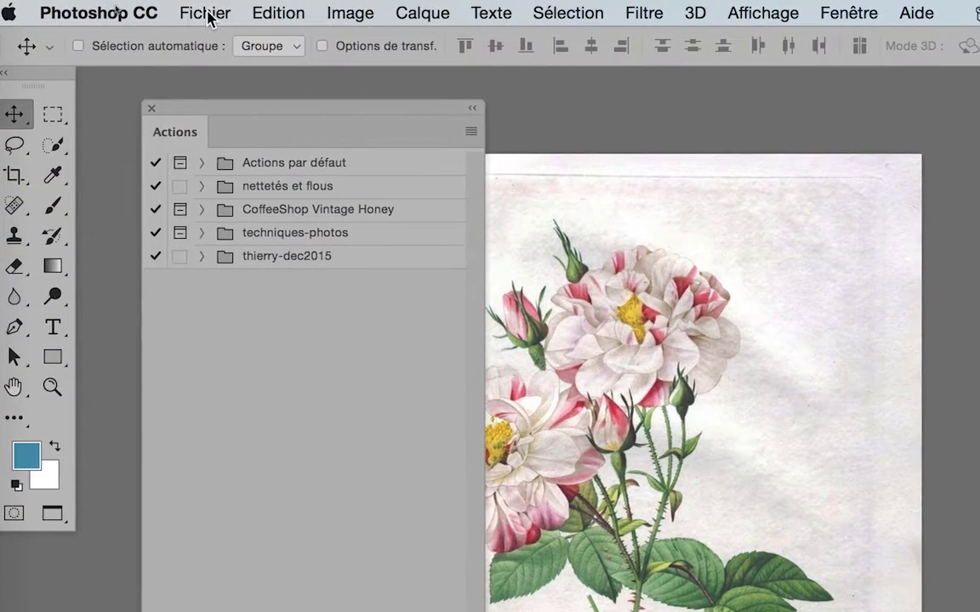
{"action": "left_click", "coordinate": [209, 14]}
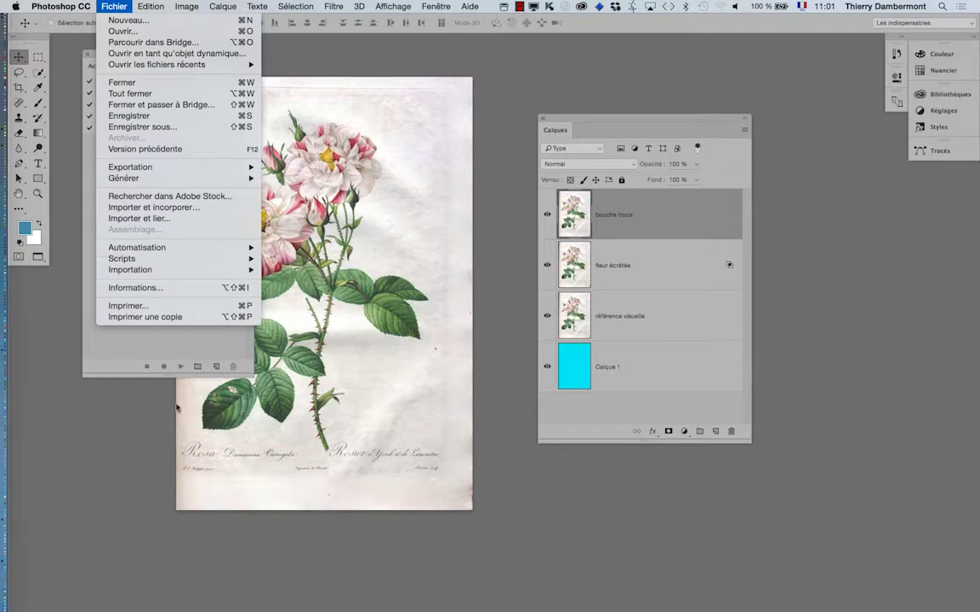
Step: Dismiss the Fichier menu and close the floating Actions panel, leaving the rose document visible
{"action": "left_click", "coordinate": [144, 353]}
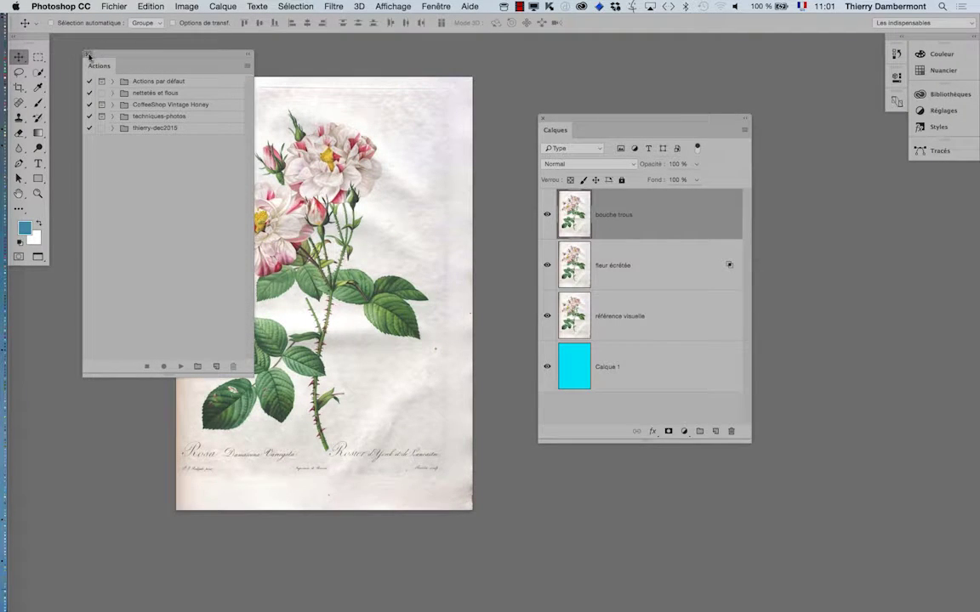
{"action": "left_click", "coordinate": [86, 52]}
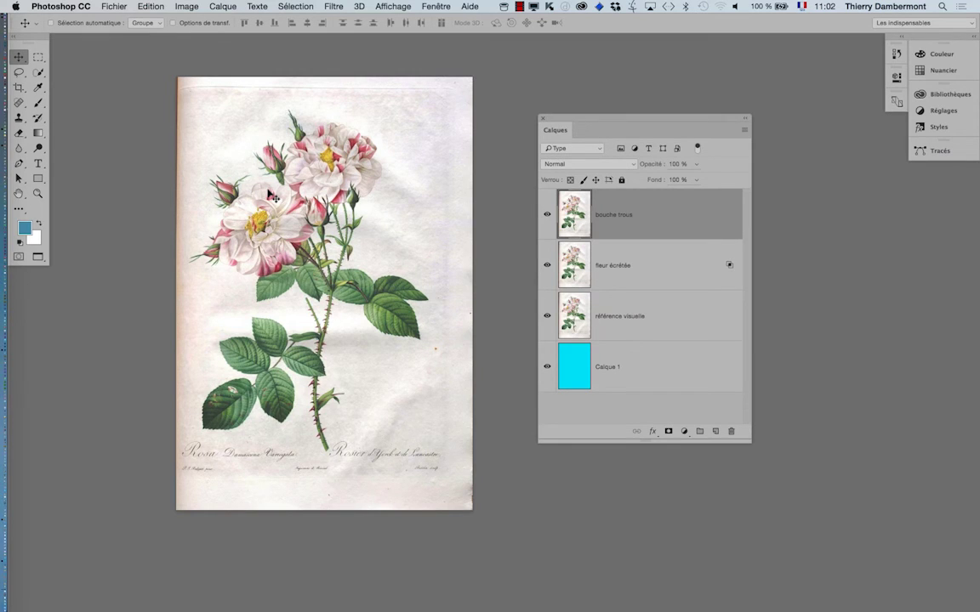
{"action": "scroll", "coordinate": [264, 190], "scroll_direction": "right", "scroll_amount": 3}
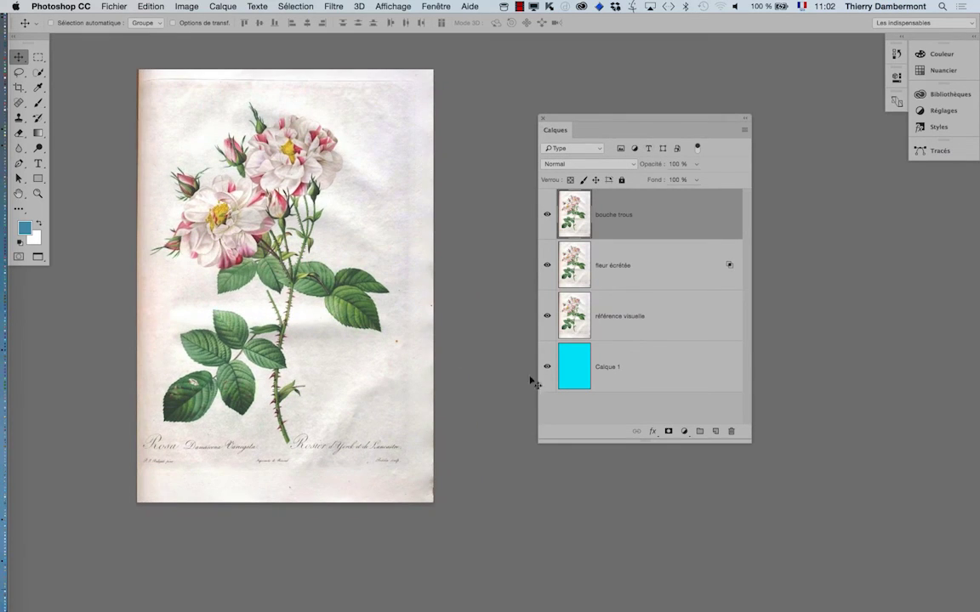